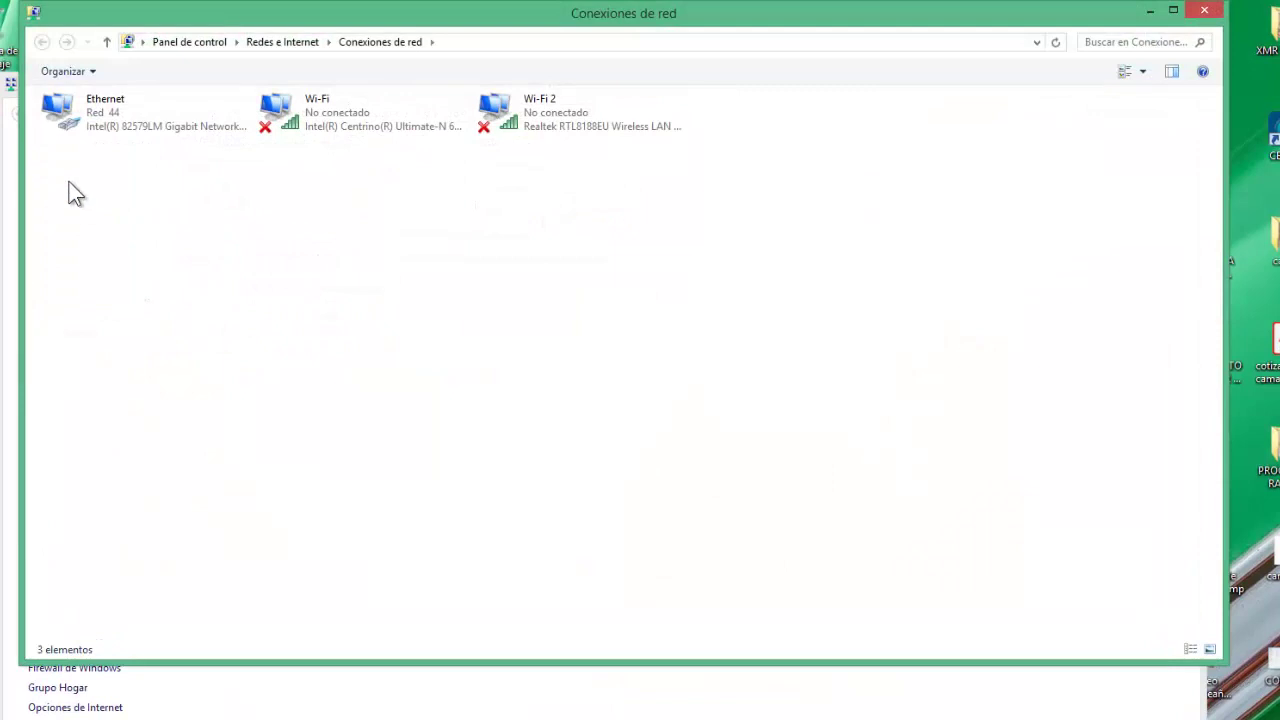
Open the Internet Protocol version 4 properties of the Ethernet connection.
{"action": "right_click", "coordinate": [128, 110]}
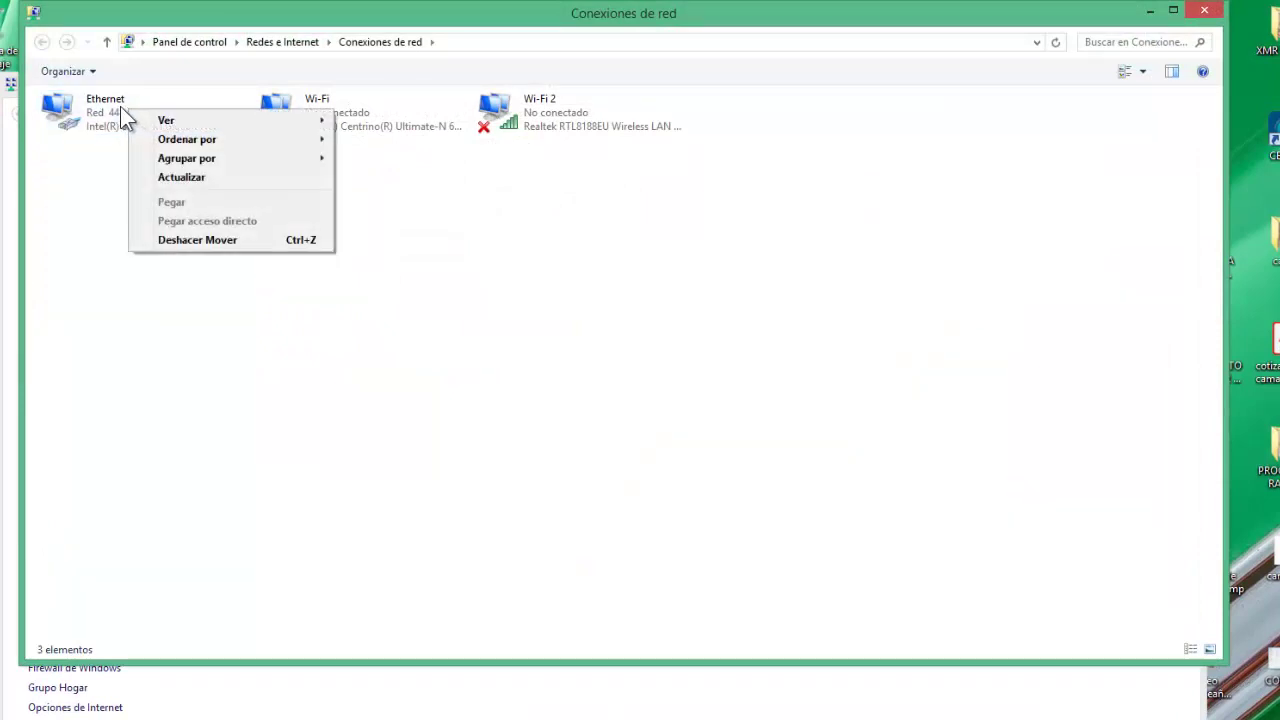
{"action": "left_click", "coordinate": [116, 105]}
{"action": "right_click", "coordinate": [115, 104]}
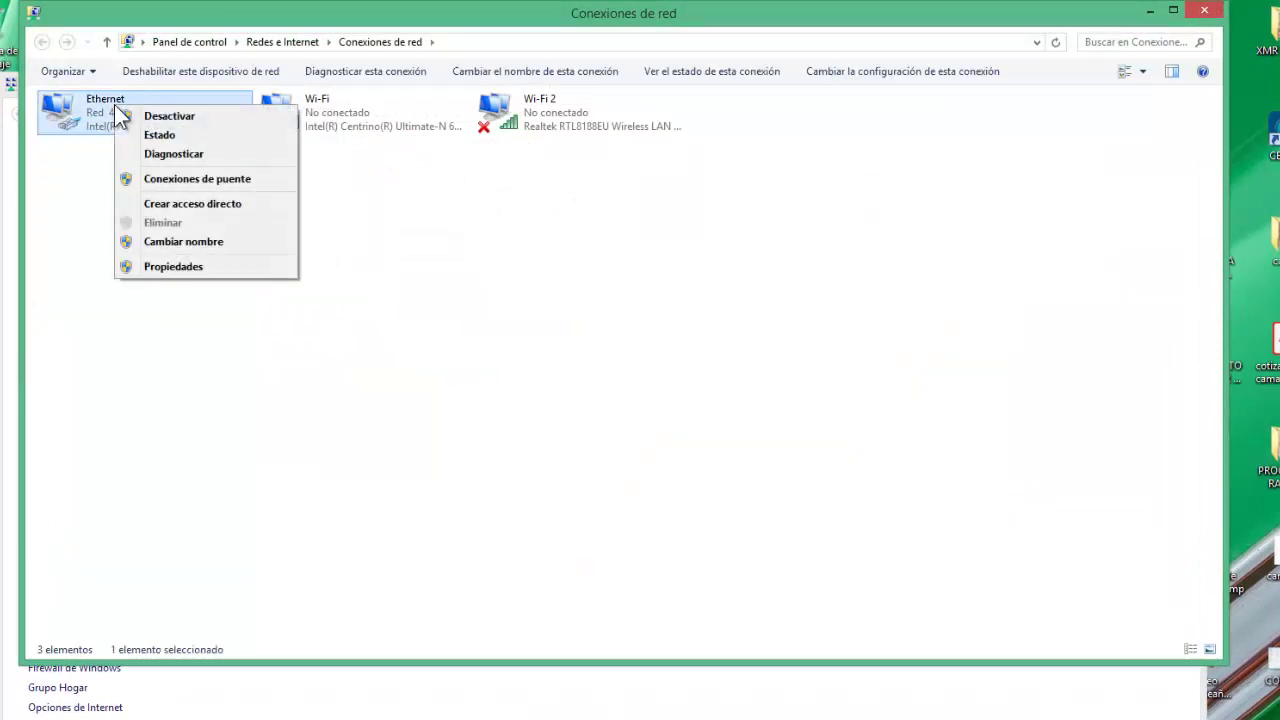
{"action": "left_click", "coordinate": [172, 266]}
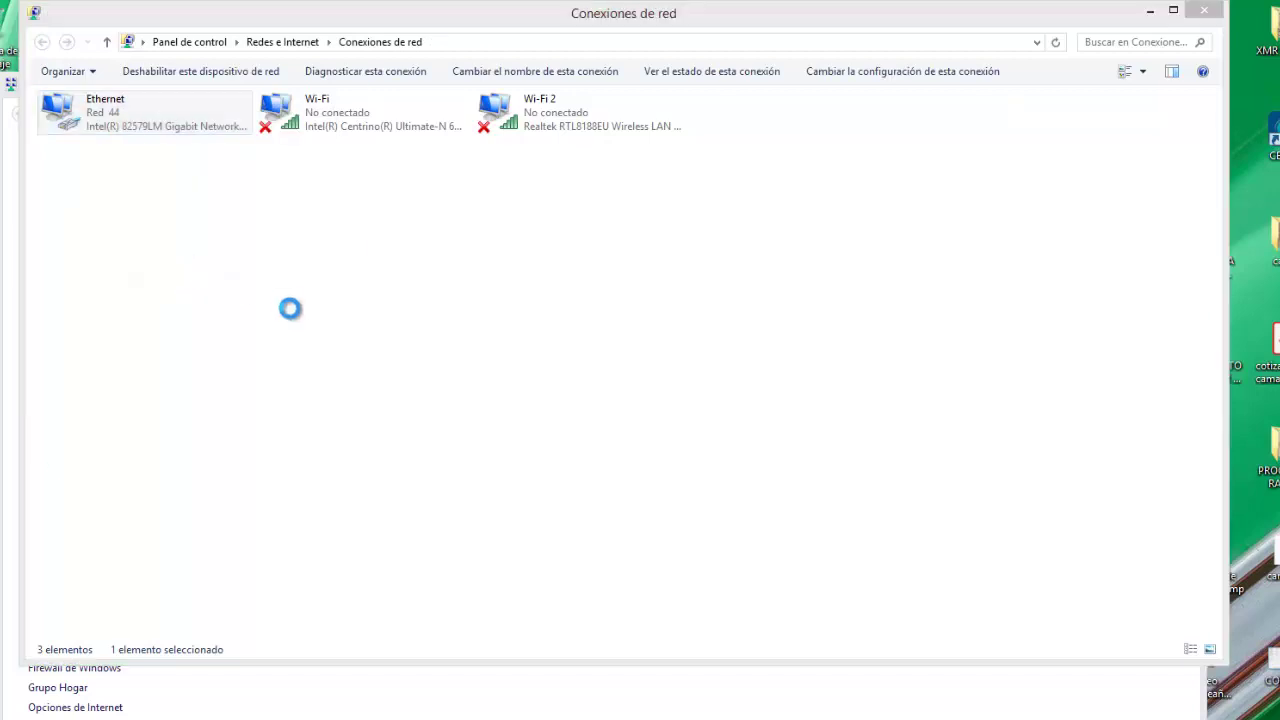
{"action": "scroll", "coordinate": [331, 292], "scroll_direction": "down", "scroll_amount": 1}
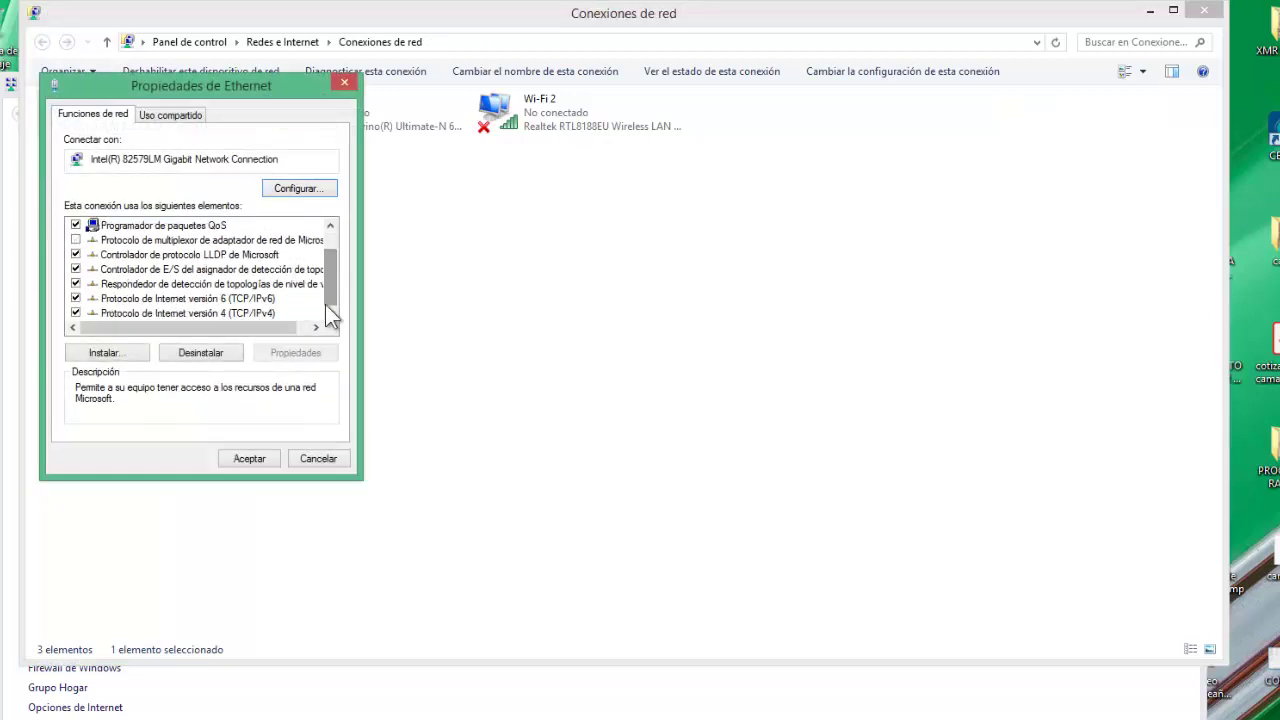
{"action": "left_click", "coordinate": [246, 314]}
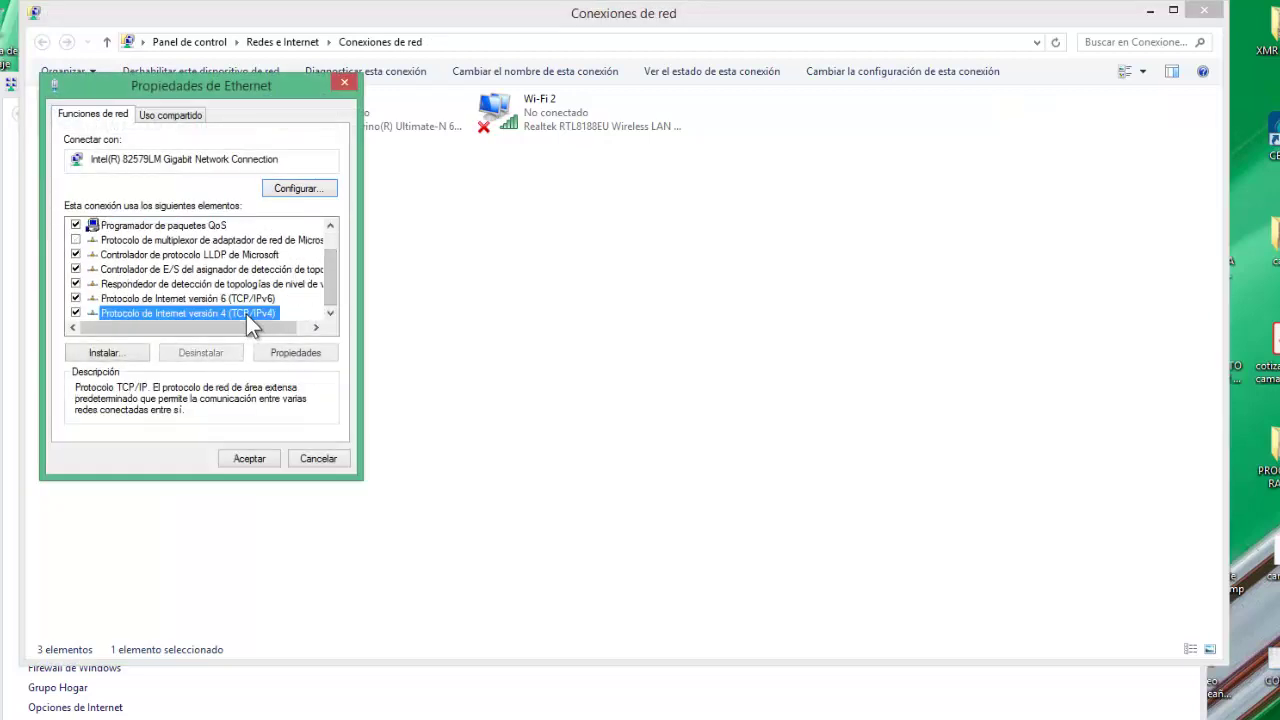
{"action": "left_click", "coordinate": [305, 352]}
Enter static IP 192.168.1.100, mask 255.255.255.0 and gateway 192.168.1.20, and confirm.
{"action": "type", "text": "192 . . ."}
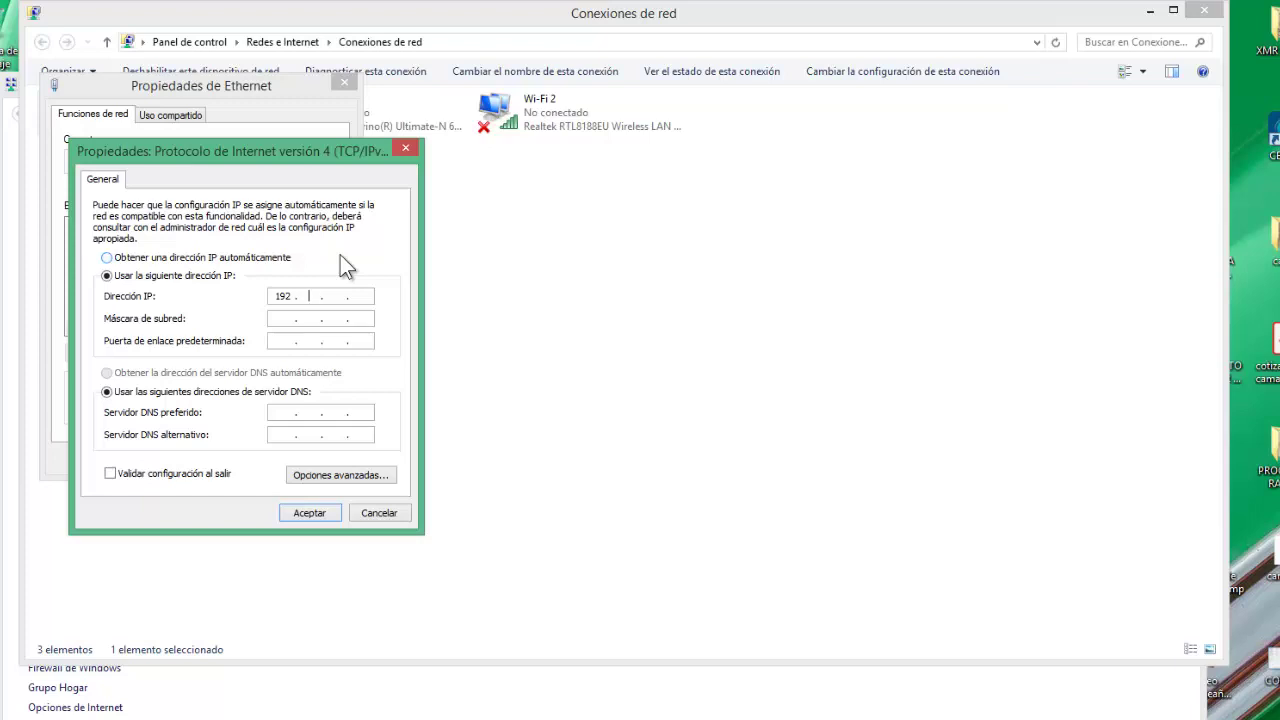
{"action": "type", "text": "68.1.100"}
{"action": "key", "text": "Tab"}
{"action": "key", "text": "Tab"}
{"action": "type", "text": "192 . 168 . 1 . 20"}
{"action": "left_click", "coordinate": [309, 513]}
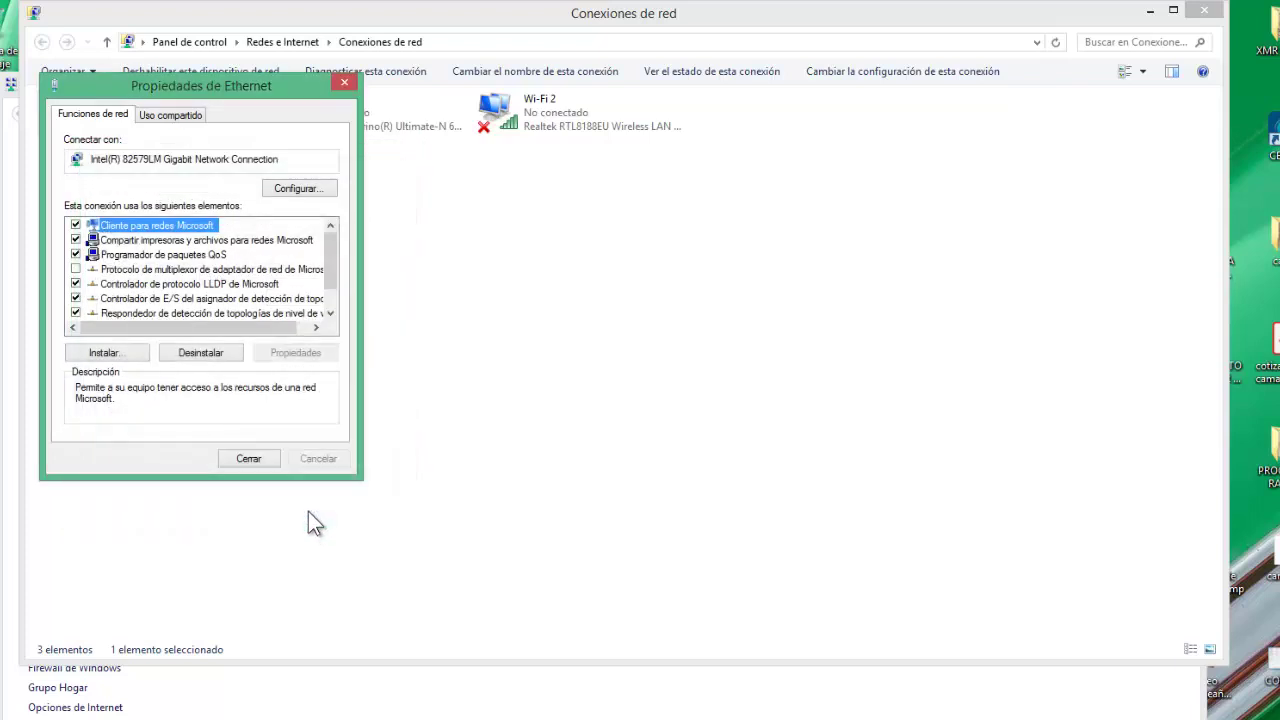
Close the Ethernet properties and network windows, then start Chrome with the SERVICIO TÉCNICO profile.
{"action": "left_click", "coordinate": [261, 457]}
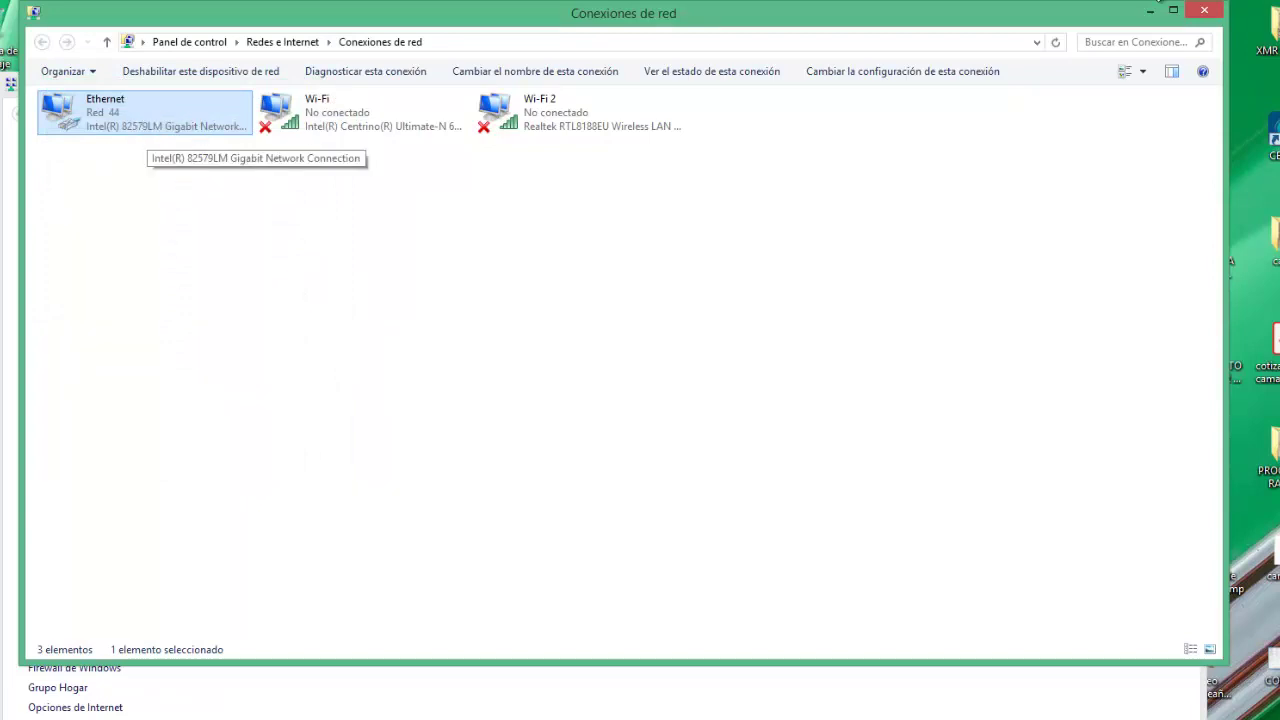
{"action": "left_click", "coordinate": [1205, 12]}
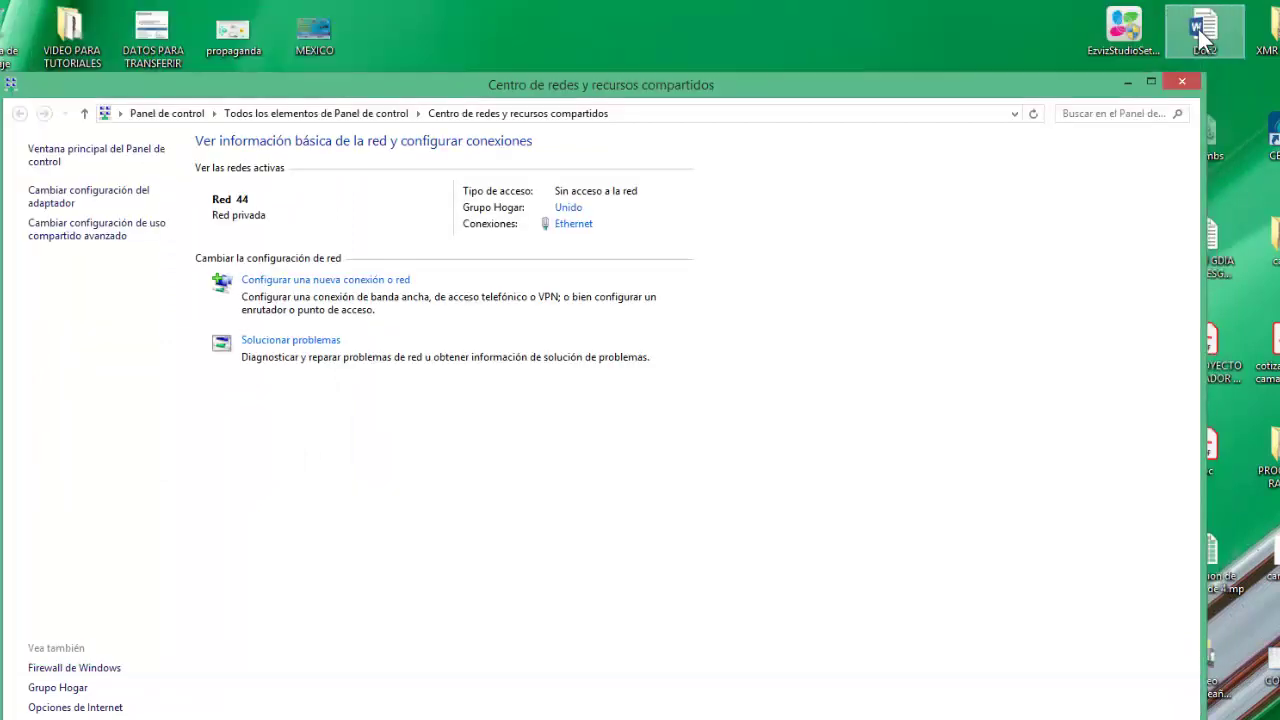
{"action": "left_click", "coordinate": [1182, 84]}
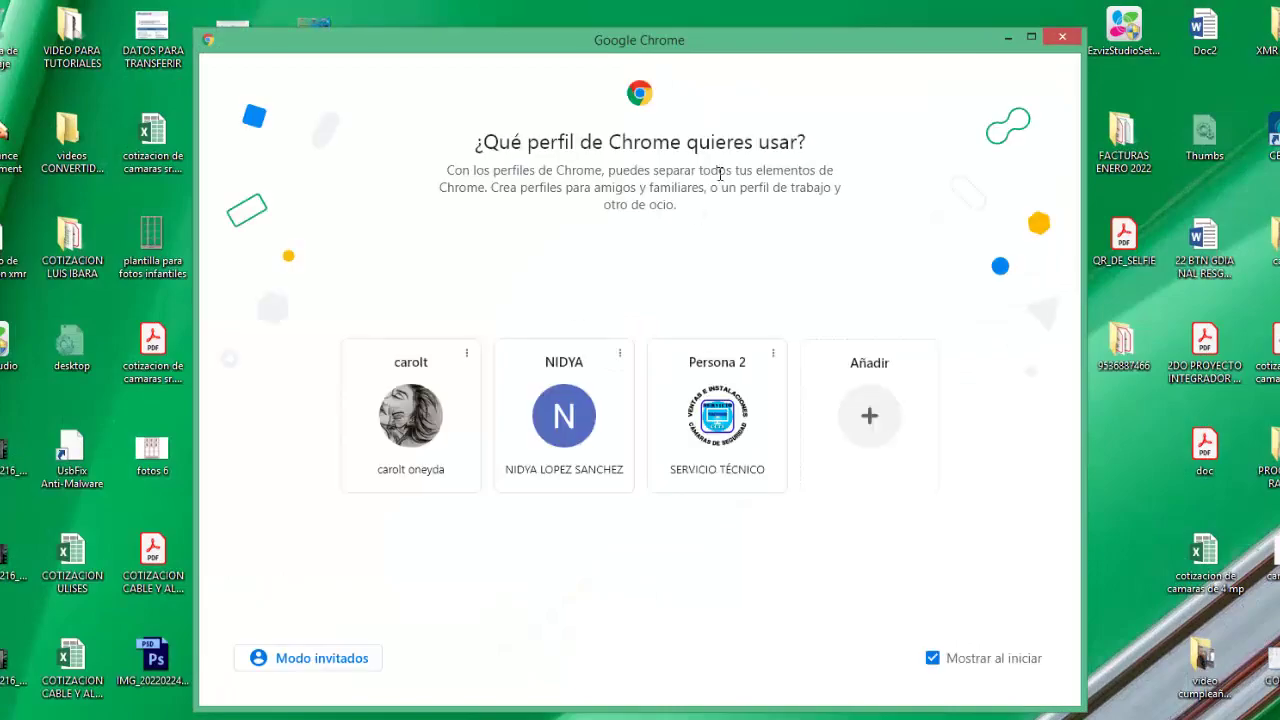
{"action": "left_click", "coordinate": [686, 432]}
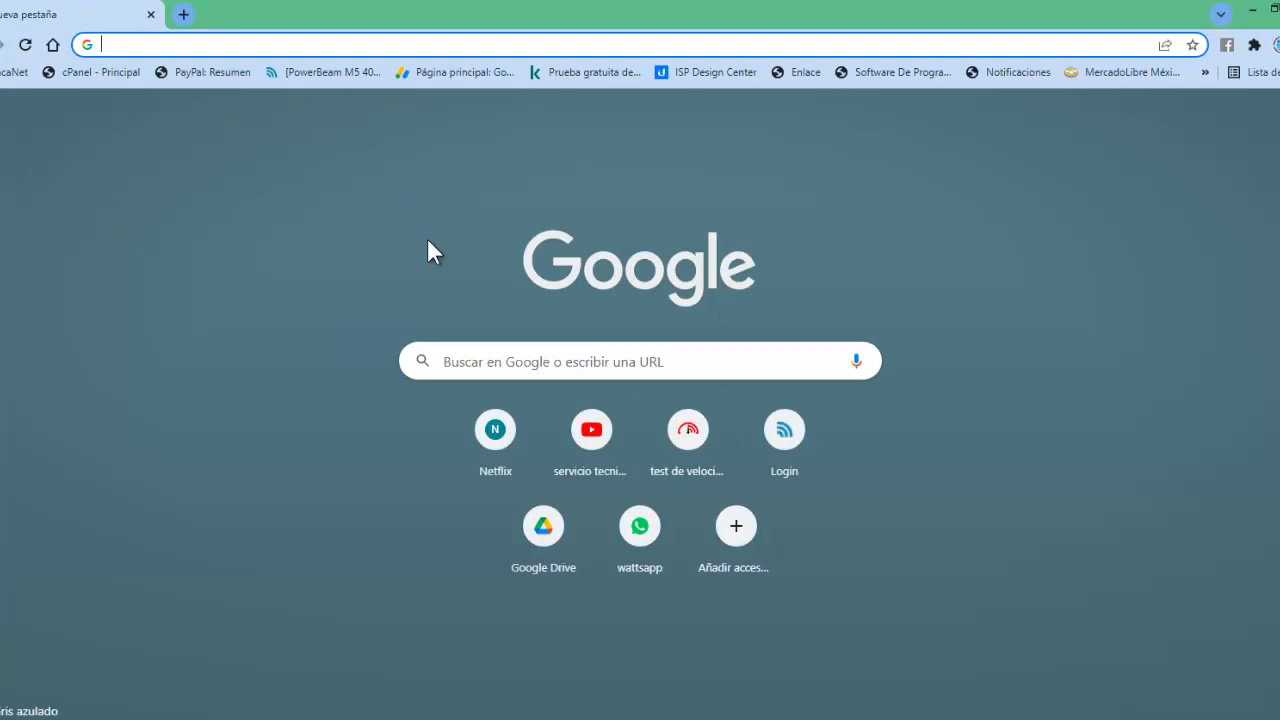
Load the NanoStation's web page at 192.168.1.20.
{"action": "type", "text": "192"}
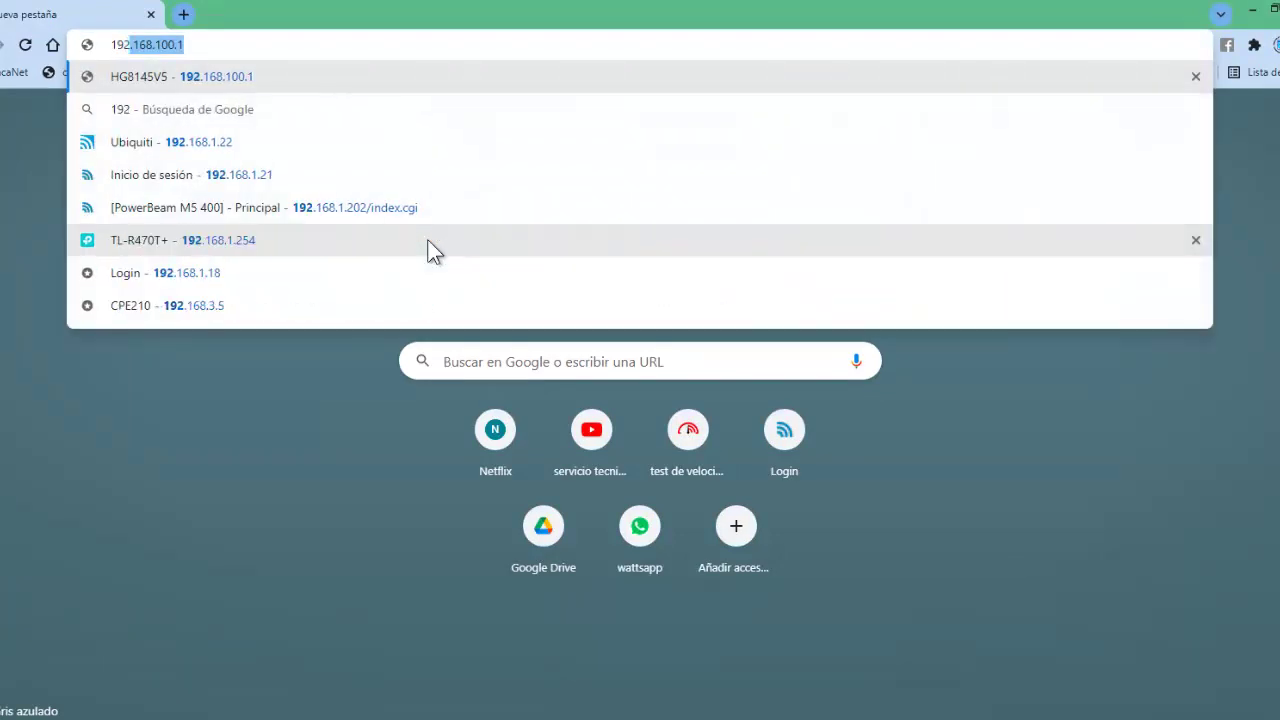
{"action": "key", "text": "Right"}
{"action": "key", "text": "BackSpace"}
{"action": "key", "text": "BackSpace"}
{"action": "key", "text": "BackSpace"}
{"action": "key", "text": "BackSpace"}
{"action": "key", "text": "BackSpace"}
{"action": "key", "text": "BackSpace"}
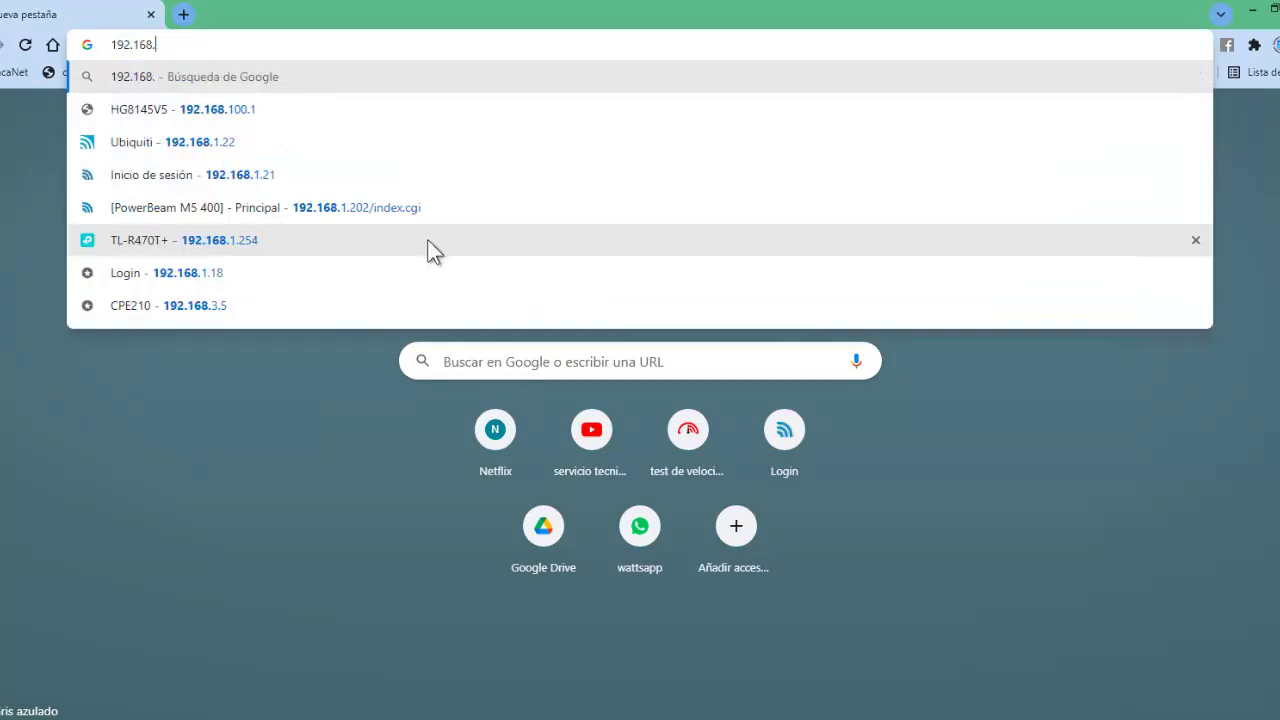
{"action": "type", "text": ".1.20"}
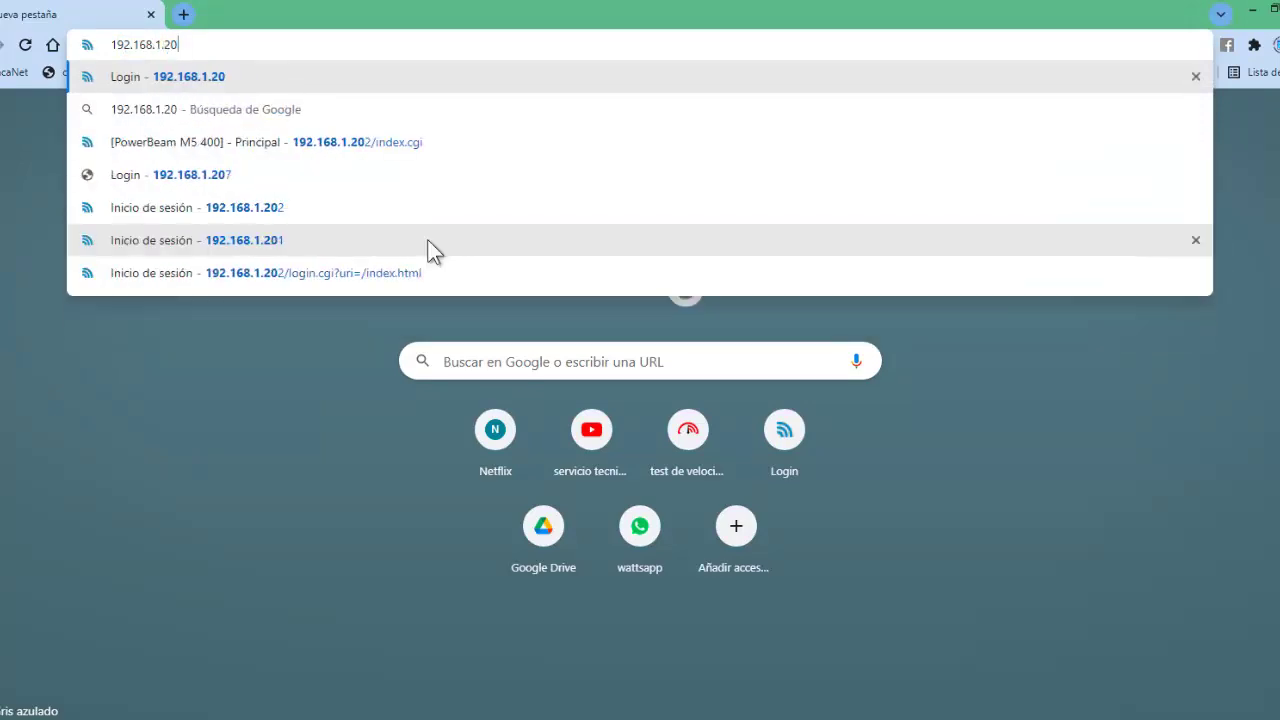
{"action": "key", "text": "Return"}
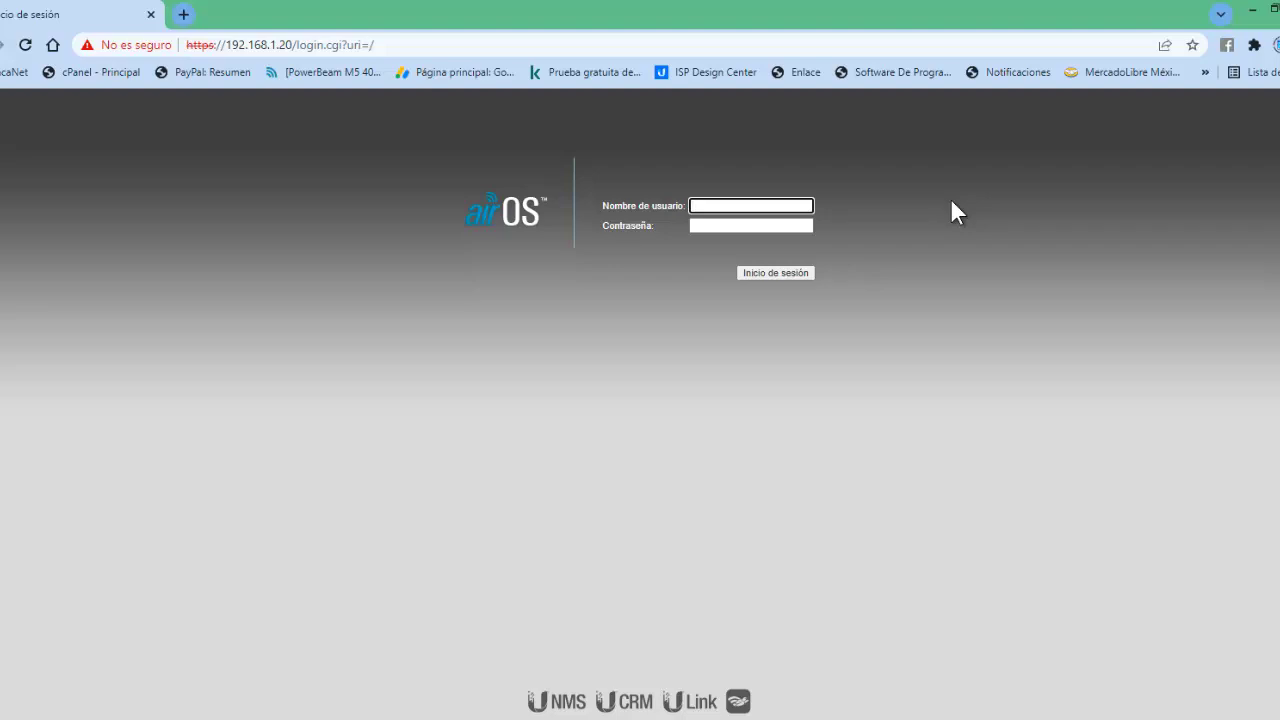
Sign in to airOS with the default username and password.
{"action": "type", "text": "ubnt"}
{"action": "left_click", "coordinate": [771, 228]}
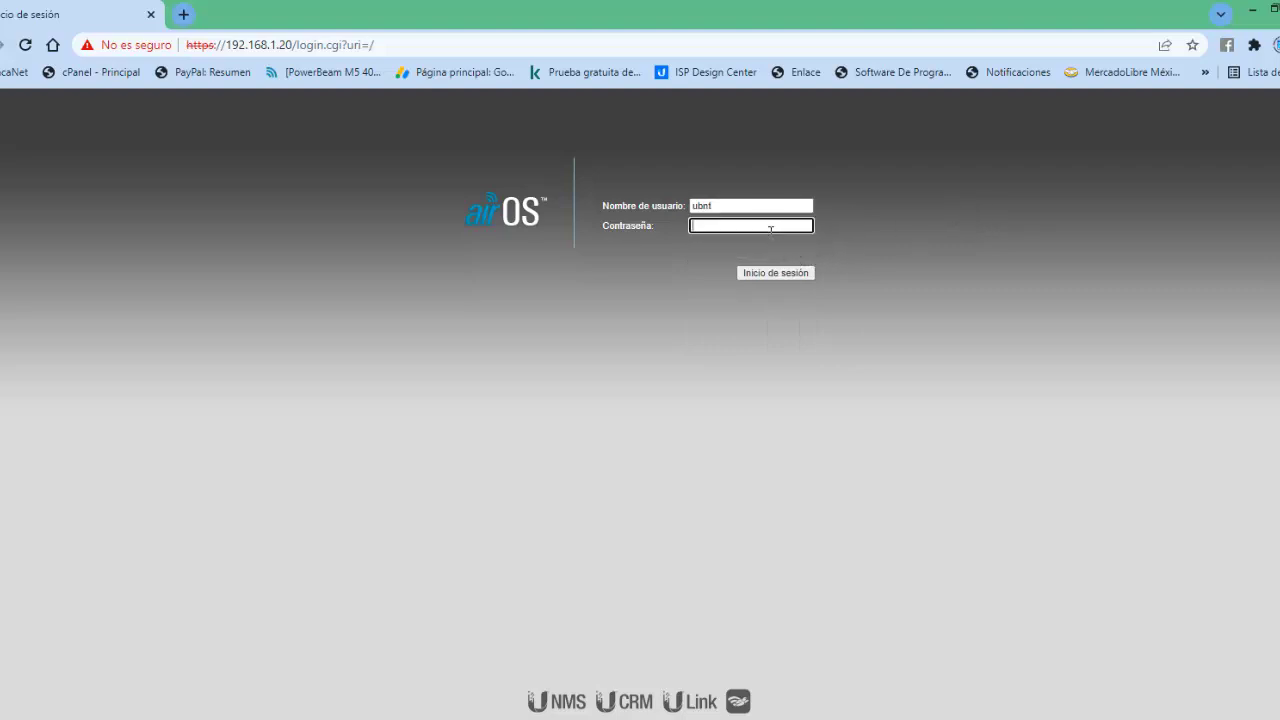
{"action": "type", "text": "ubnt"}
{"action": "left_click", "coordinate": [771, 277]}
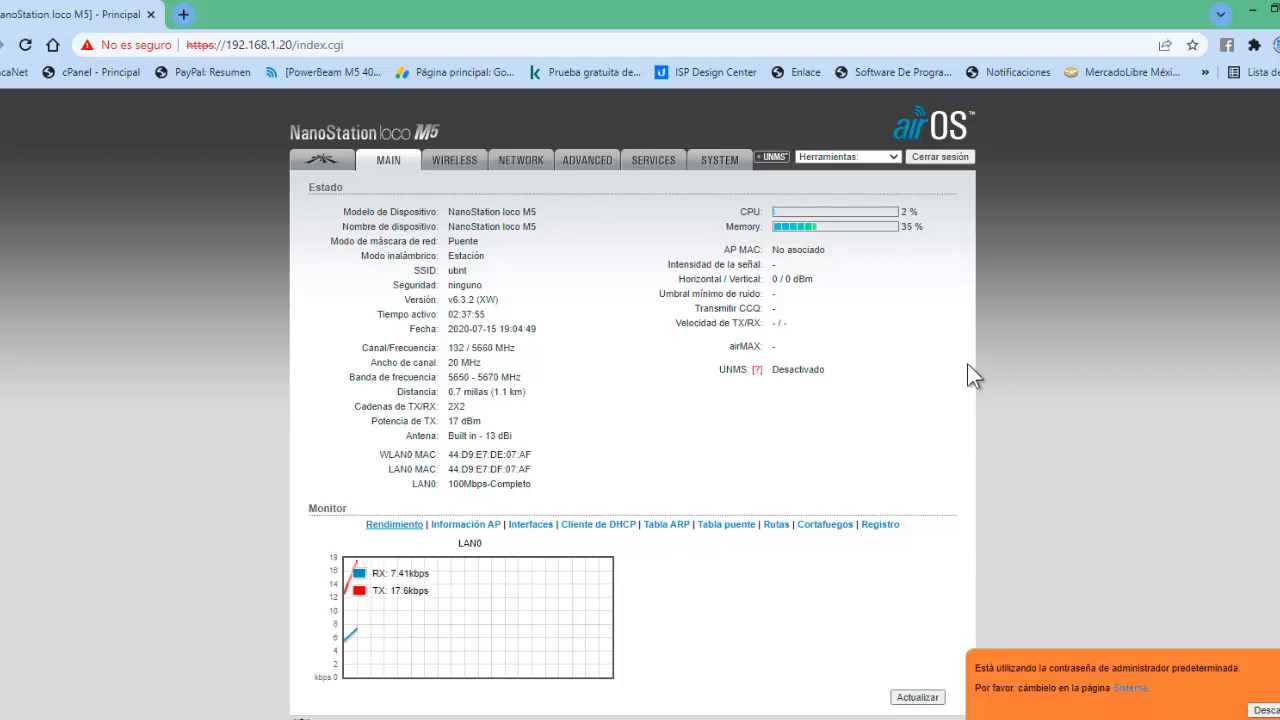
Open the SYSTEM tab showing firmware XW.v6.3.2 and check the firmware file on the desktop.
{"action": "left_click", "coordinate": [718, 162]}
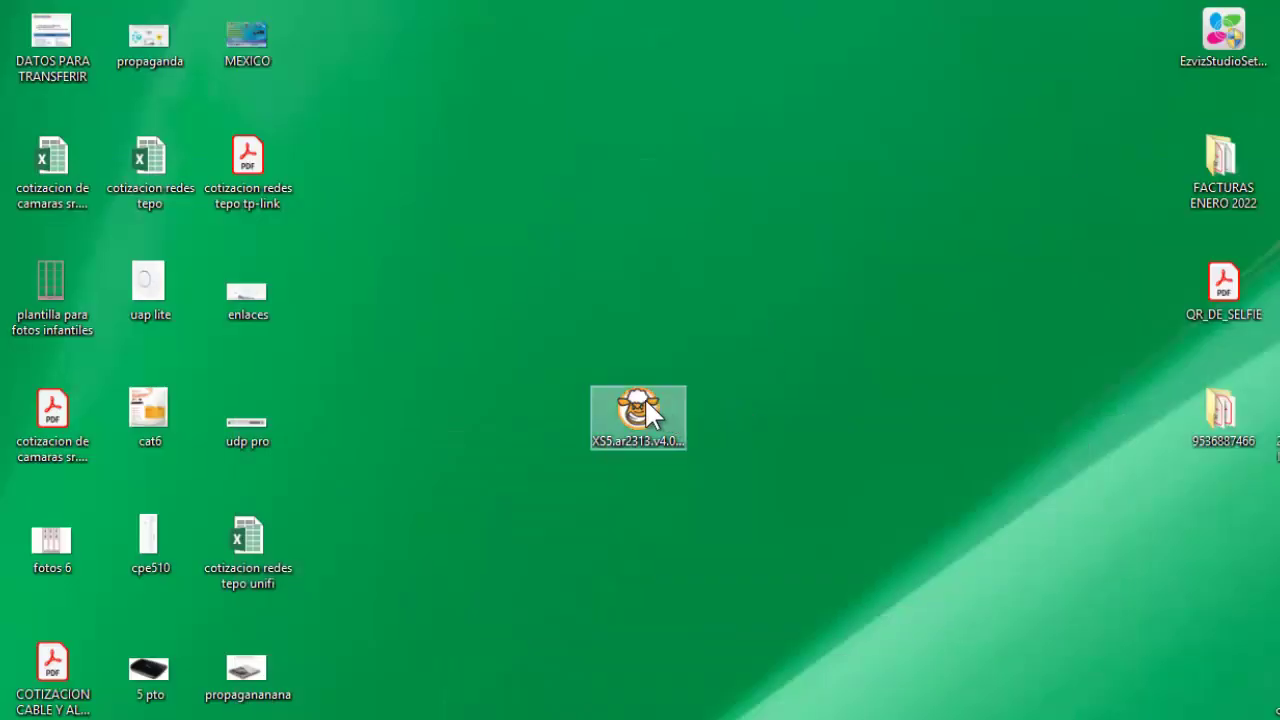
{"action": "left_click", "coordinate": [647, 408]}
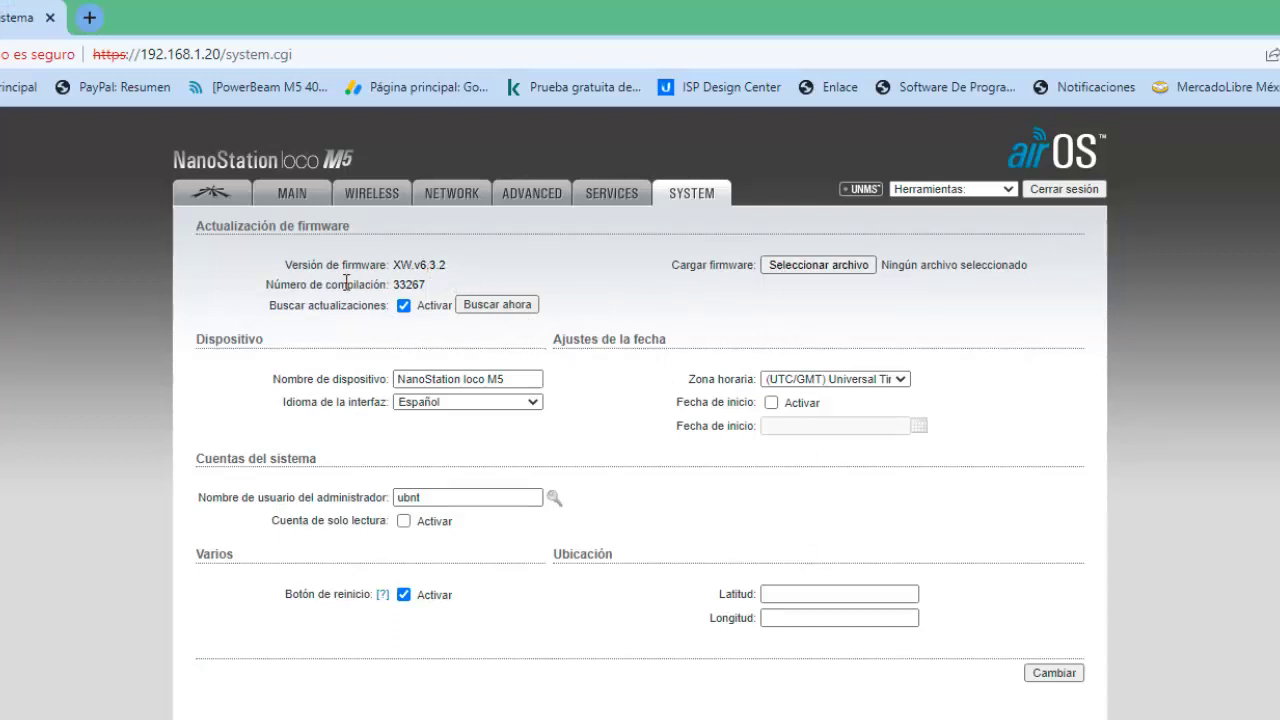
Choose the XS5.ar2313.v4.0.4.5074.150724.1344 .bin file from the desktop for upload.
{"action": "left_click", "coordinate": [804, 268]}
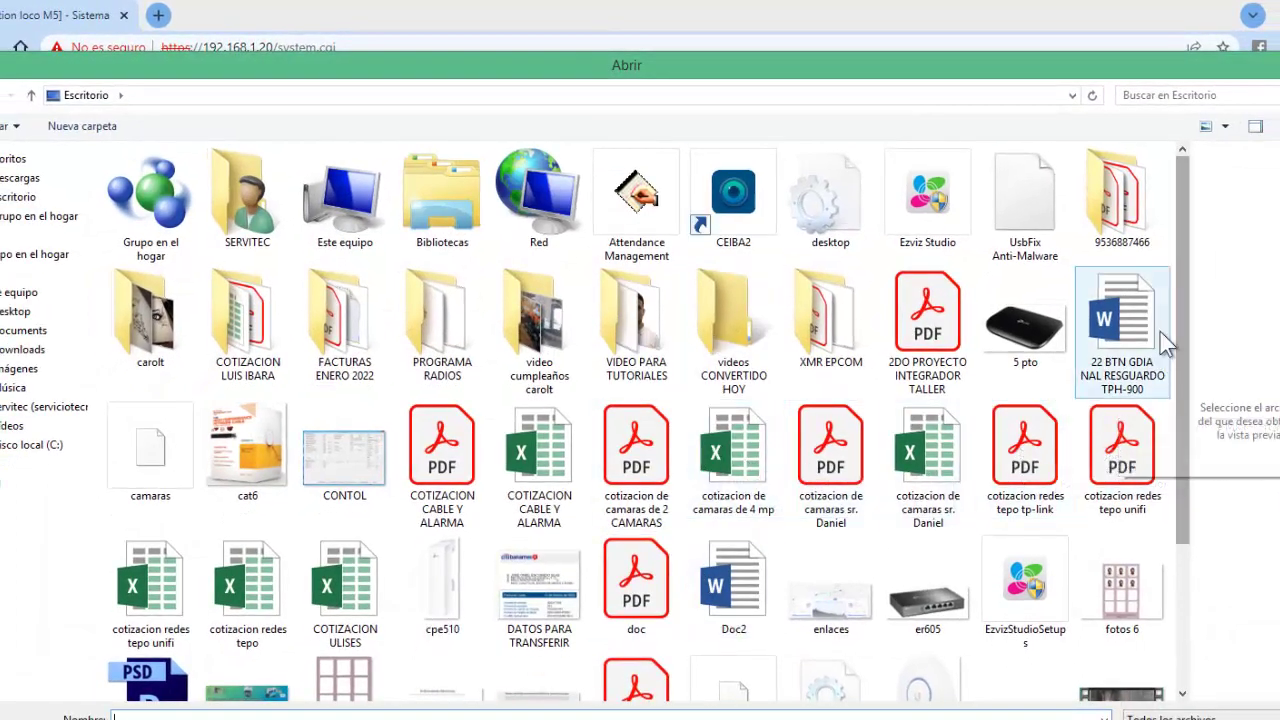
{"action": "left_click_drag", "start_coordinate": [1182, 350], "coordinate": [1185, 465]}
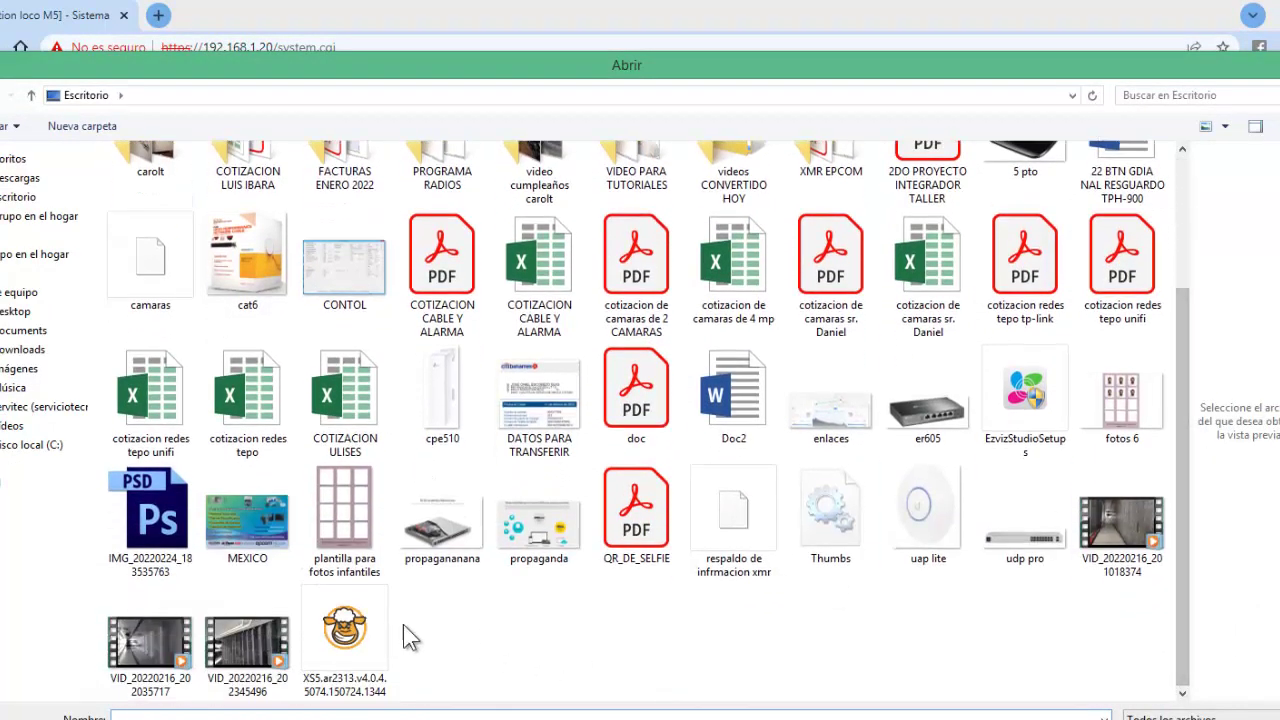
{"action": "left_click", "coordinate": [368, 640]}
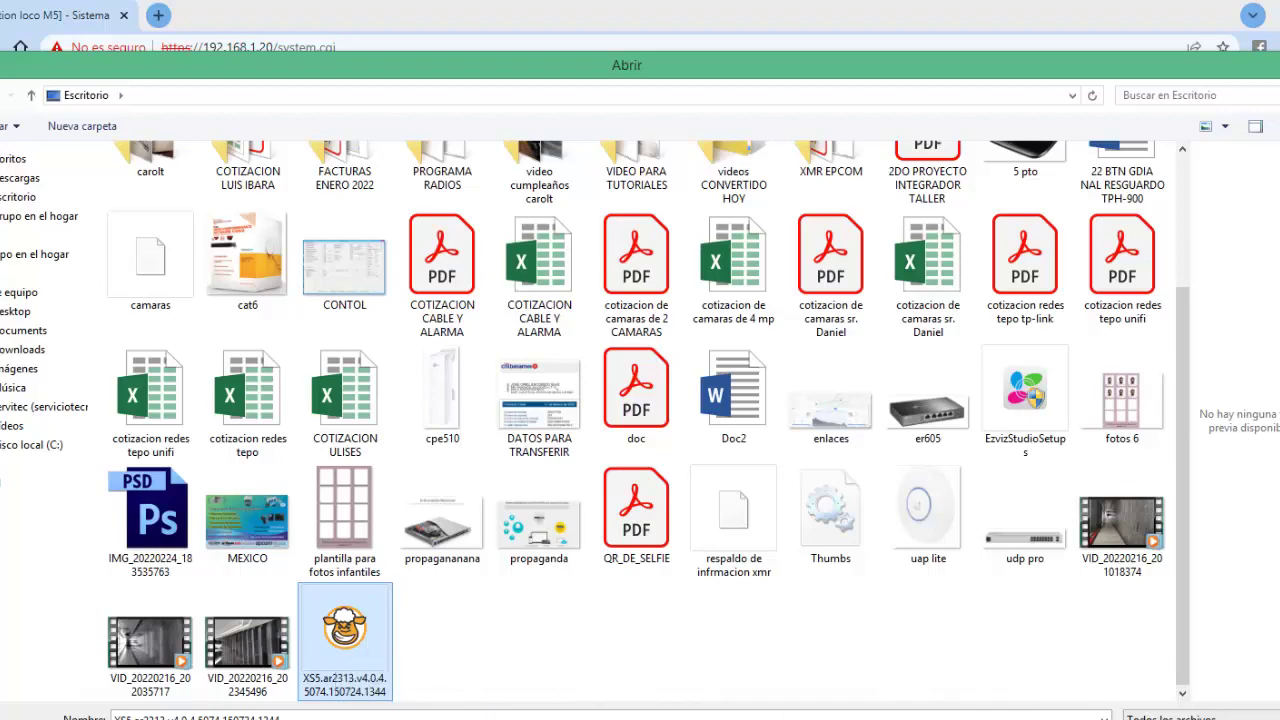
{"action": "double_click", "coordinate": [345, 630]}
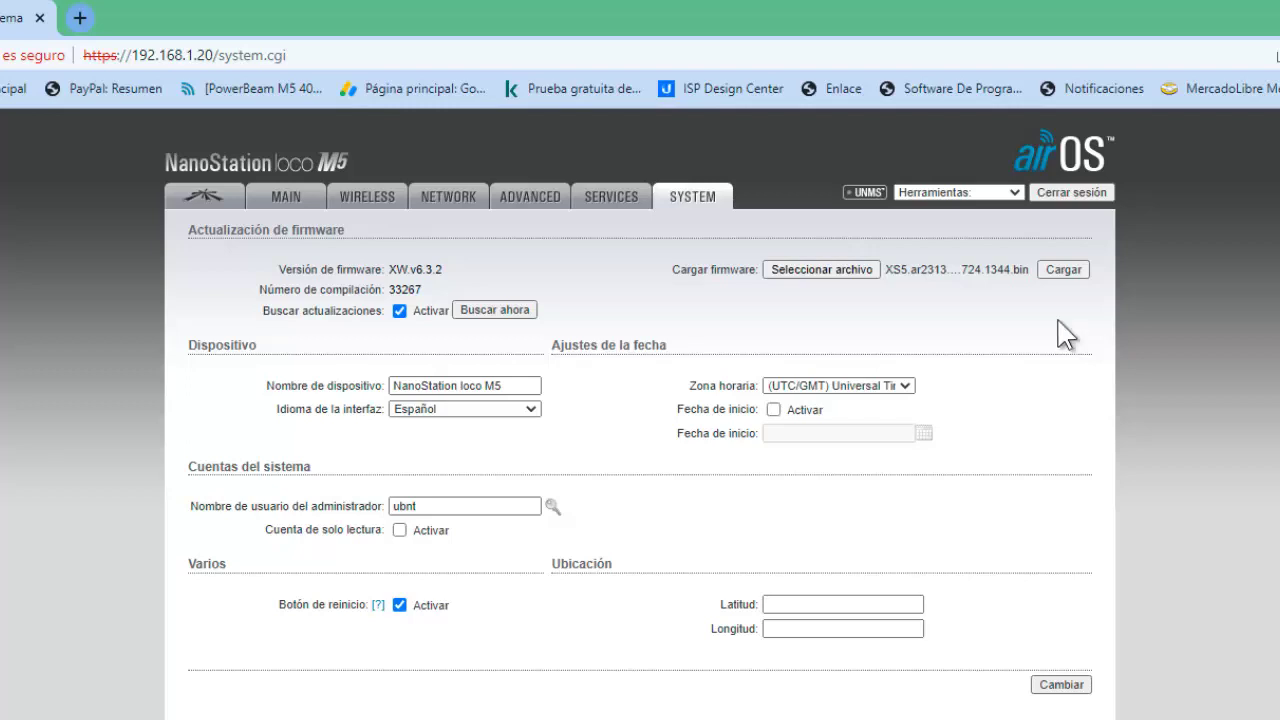
Upload the XS5 firmware, reselect the same .bin after the warning, and upload it again.
{"action": "left_click", "coordinate": [1062, 270]}
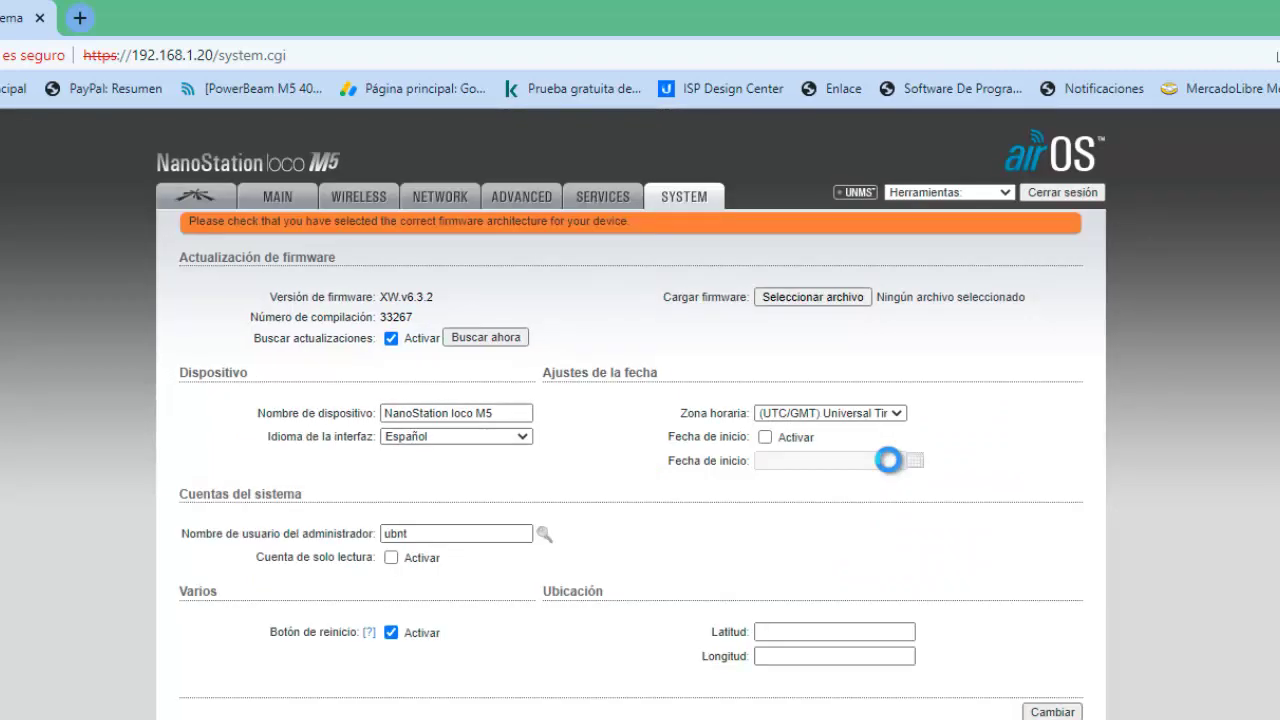
{"action": "scroll", "coordinate": [920, 540], "scroll_direction": "down", "scroll_amount": 1}
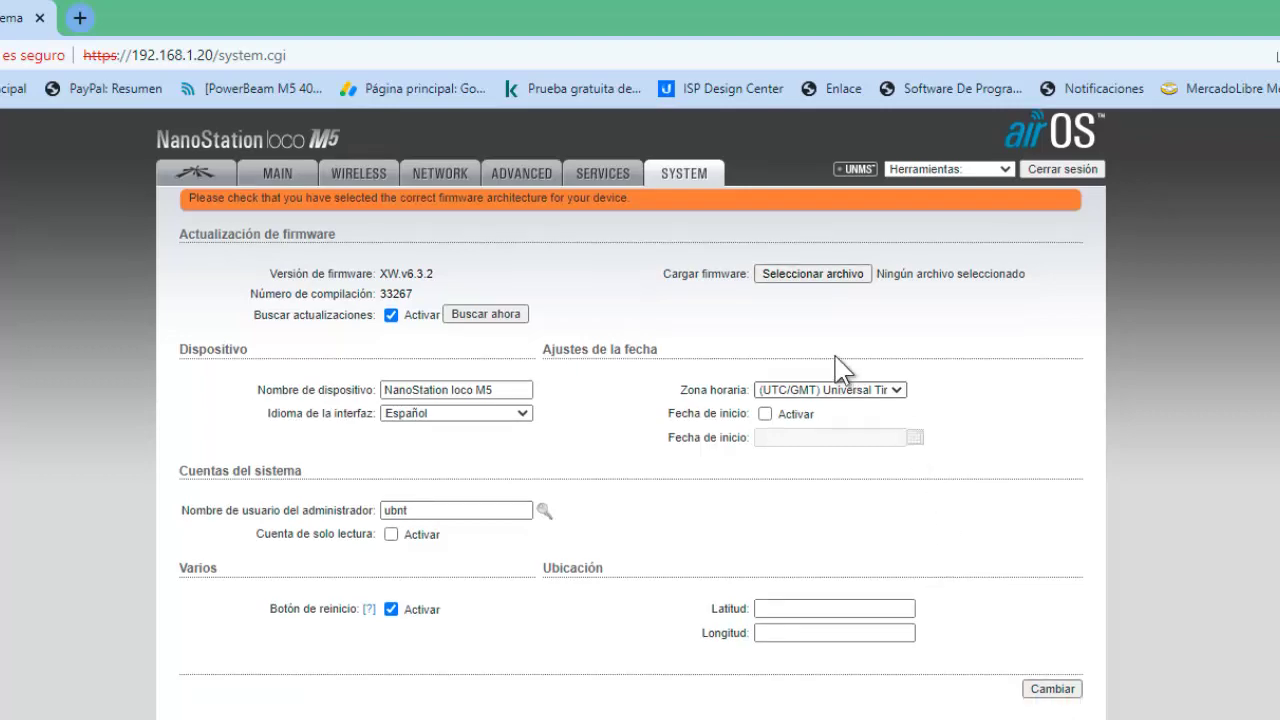
{"action": "left_click", "coordinate": [827, 280]}
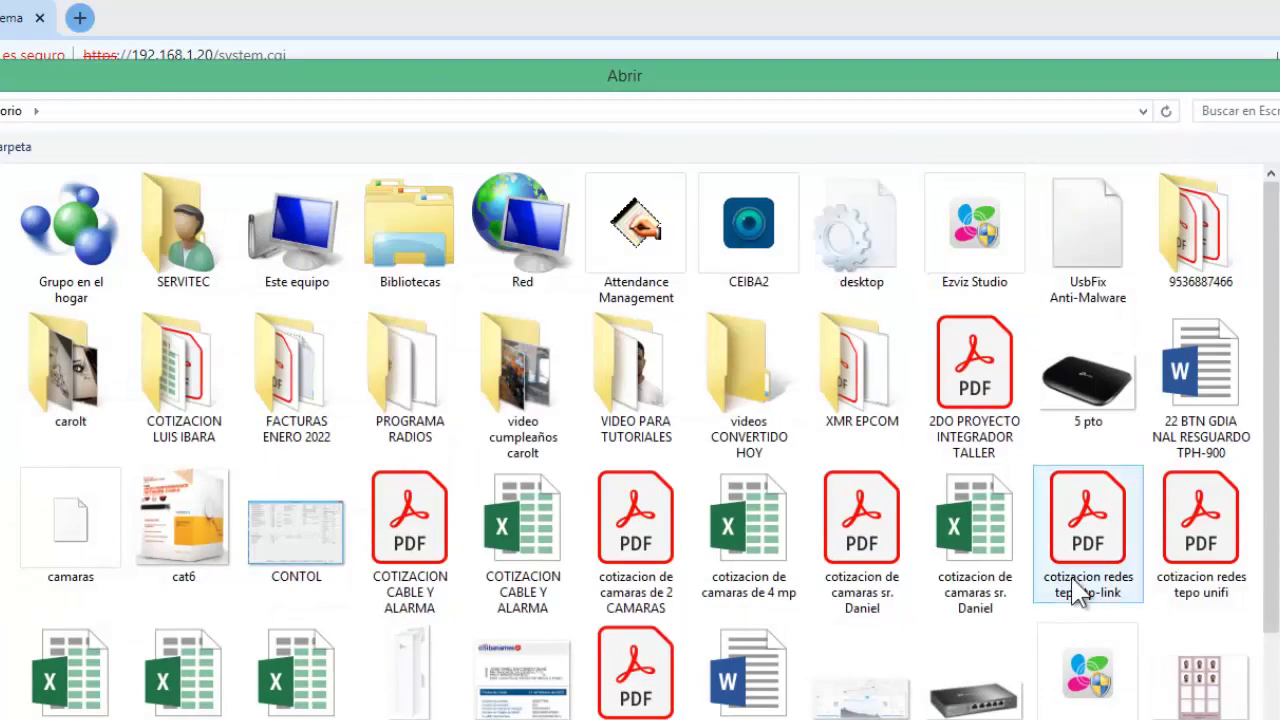
{"action": "scroll", "coordinate": [1250, 500], "scroll_direction": "down", "scroll_amount": 2}
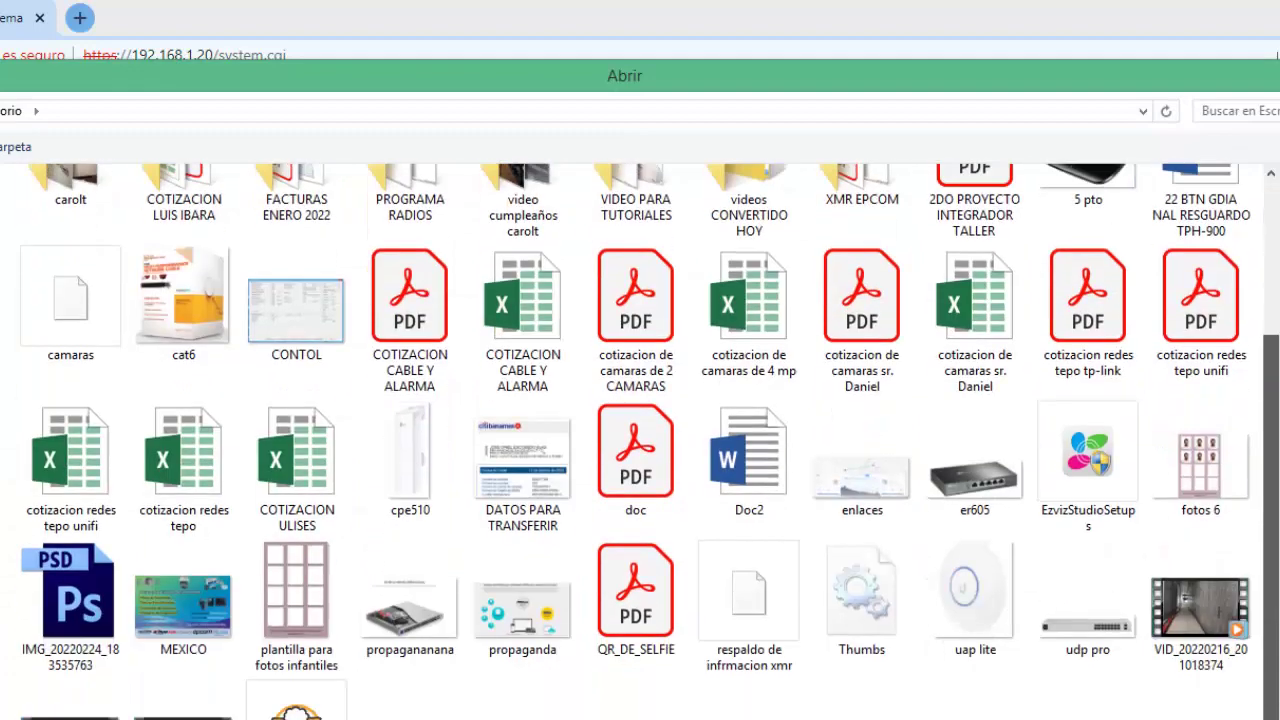
{"action": "double_click", "coordinate": [297, 705]}
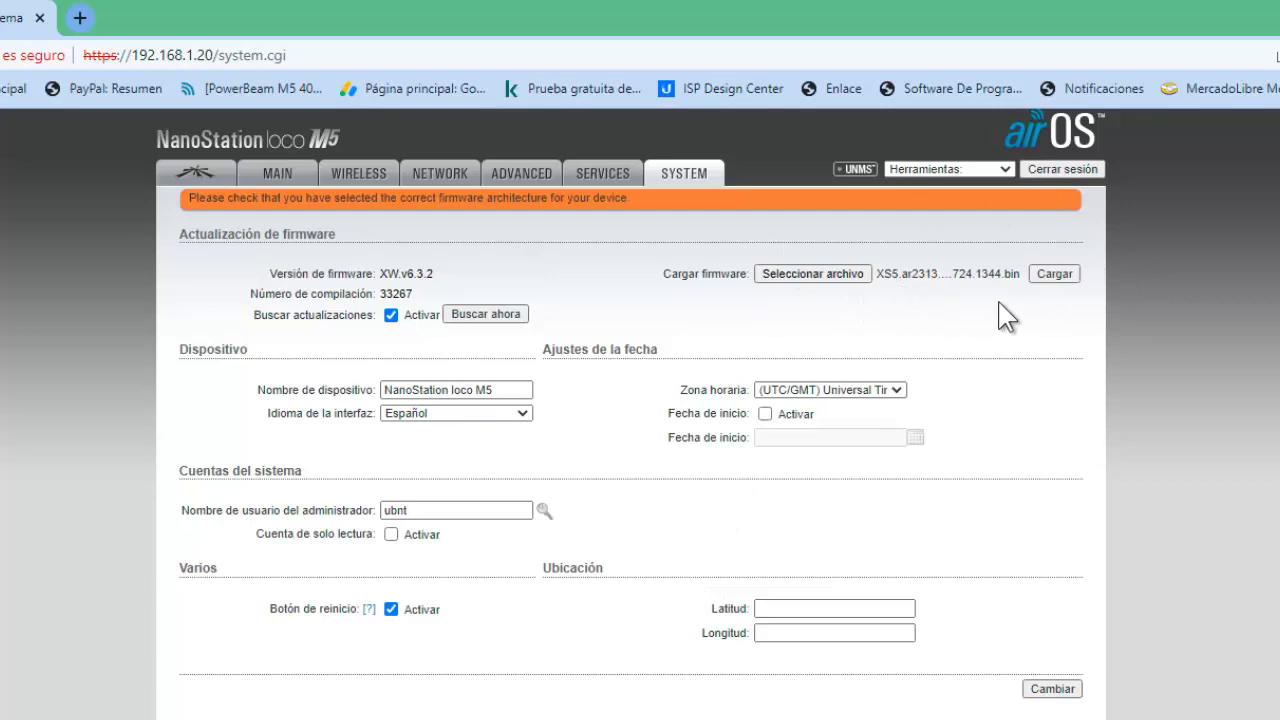
{"action": "left_click", "coordinate": [1053, 275]}
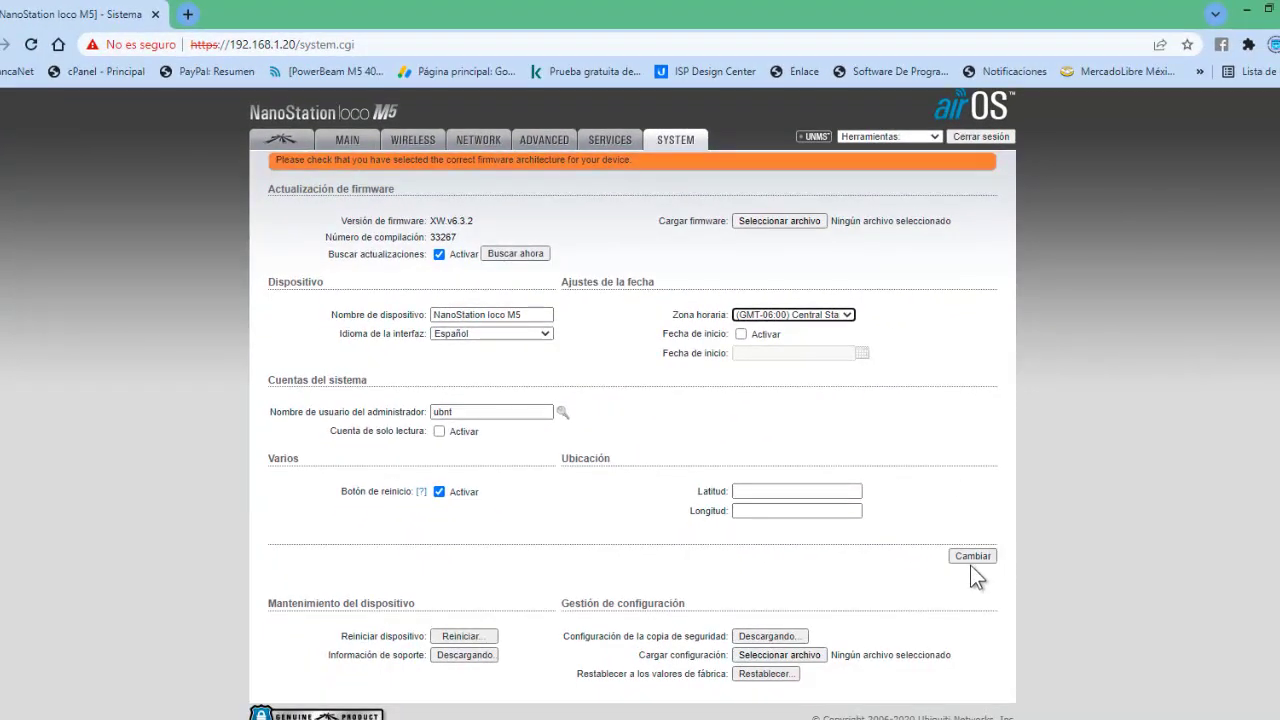
Apply the pending settings, replacing the default admin password with a new one.
{"action": "left_click", "coordinate": [971, 559]}
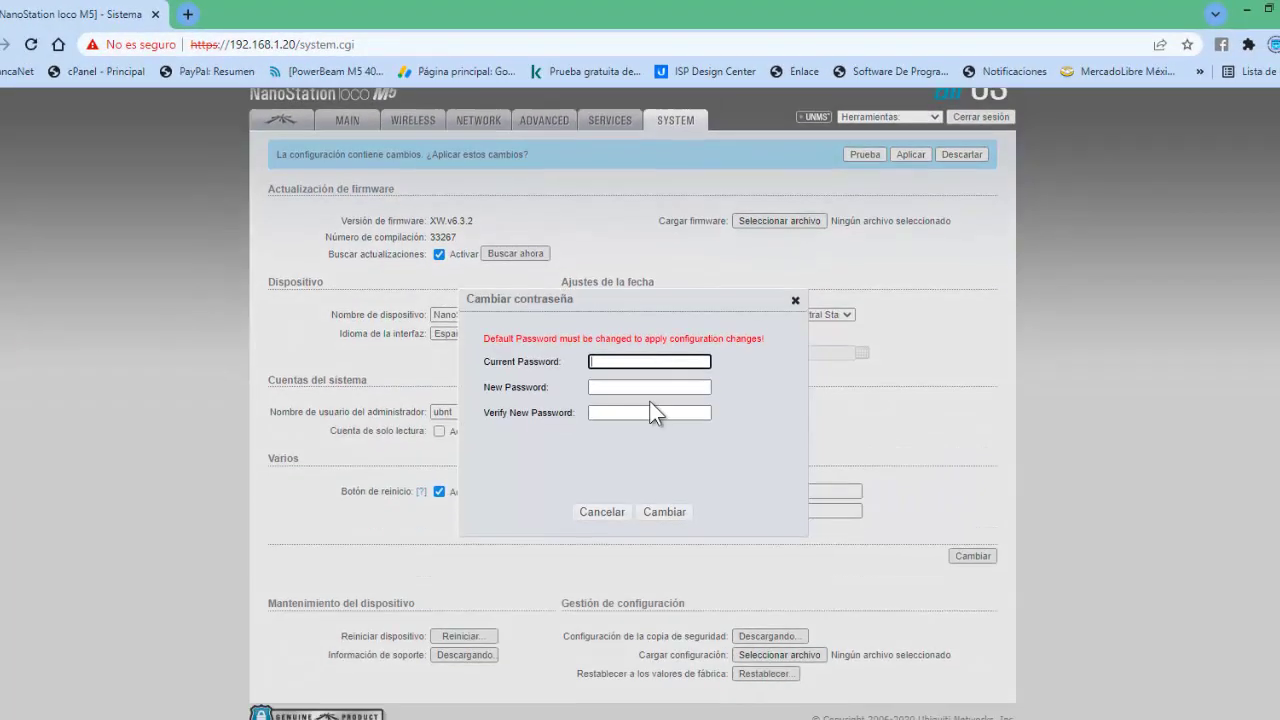
{"action": "type", "text": "ubnt"}
{"action": "key", "text": "Tab"}
{"action": "type", "text": "•••••"}
{"action": "key", "text": "Tab"}
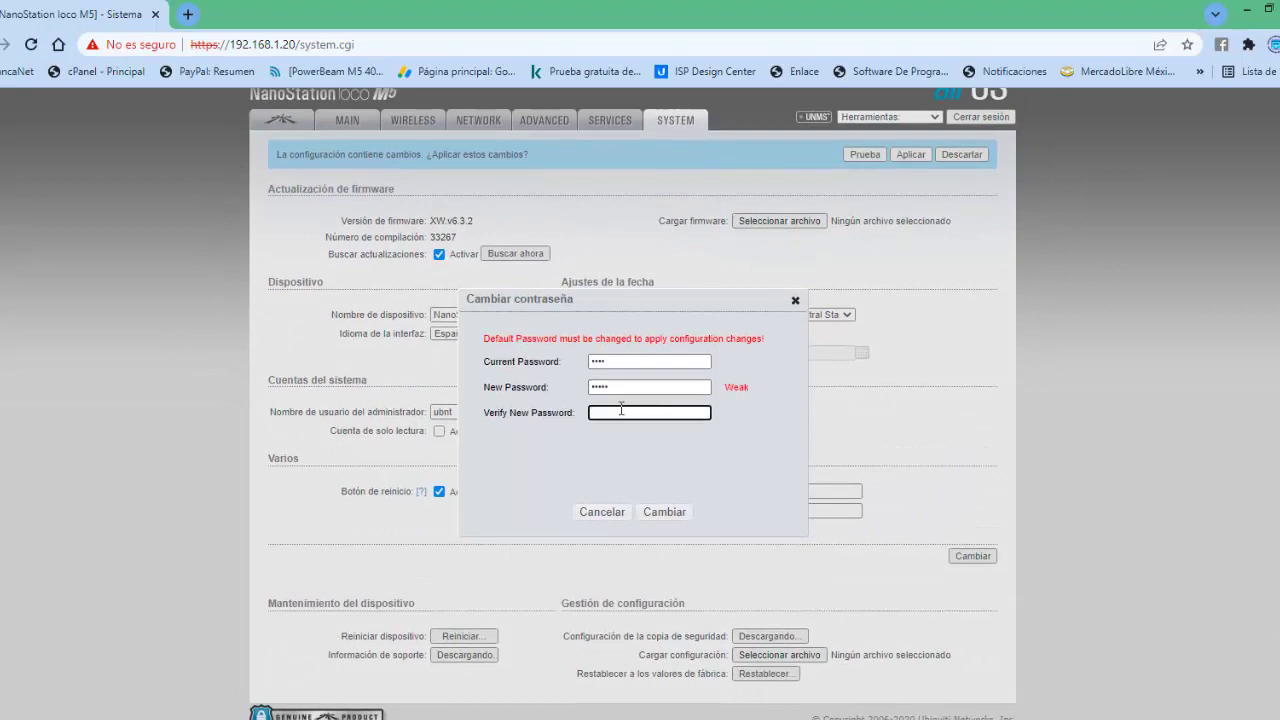
{"action": "type", "text": "•••••"}
{"action": "left_click", "coordinate": [664, 511]}
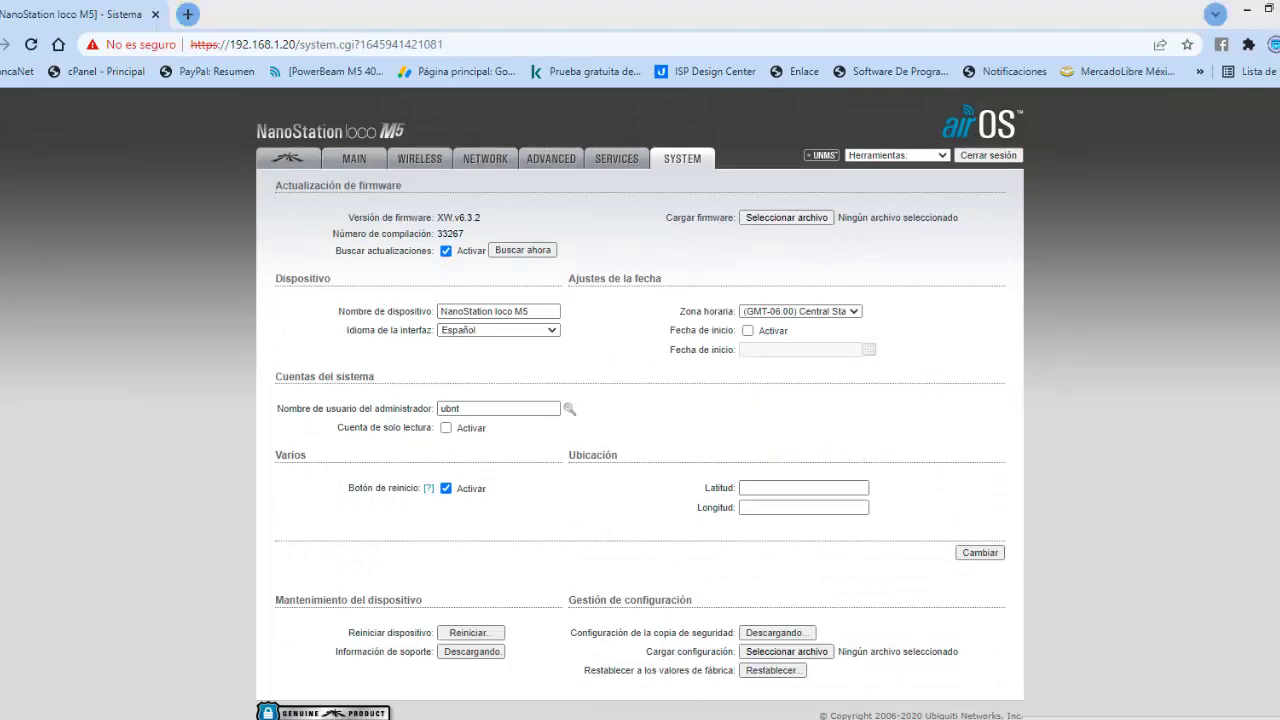
Disable the Ethernet adapter in Windows Network Connections.
{"action": "left_click", "coordinate": [1240, 716]}
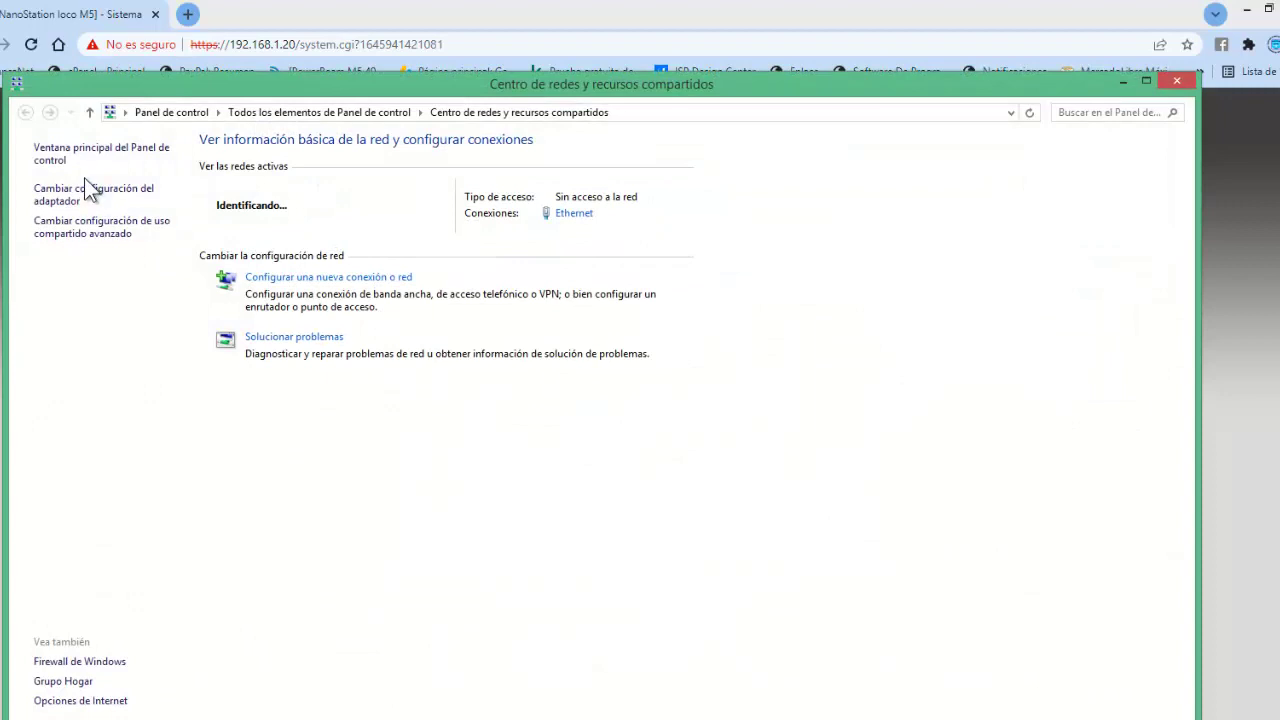
{"action": "left_click", "coordinate": [88, 190]}
{"action": "left_click", "coordinate": [108, 100]}
{"action": "right_click", "coordinate": [110, 108]}
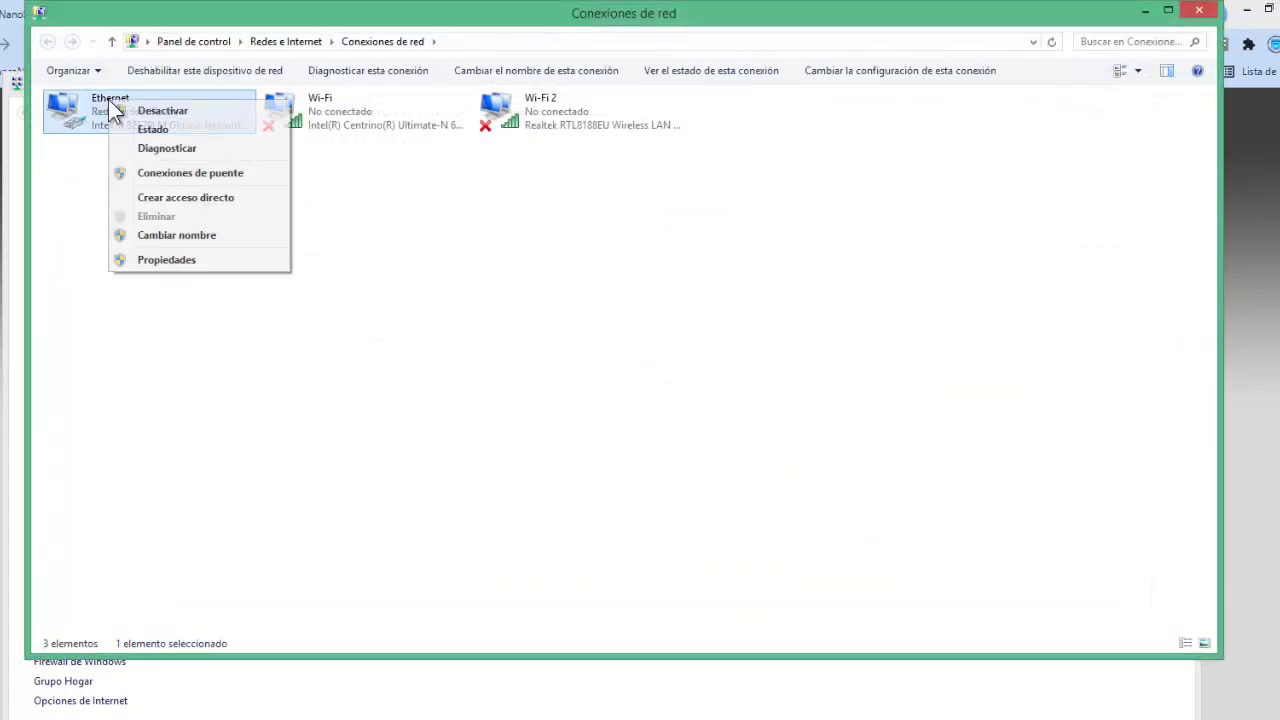
{"action": "left_click", "coordinate": [171, 111]}
{"action": "left_click", "coordinate": [552, 100]}
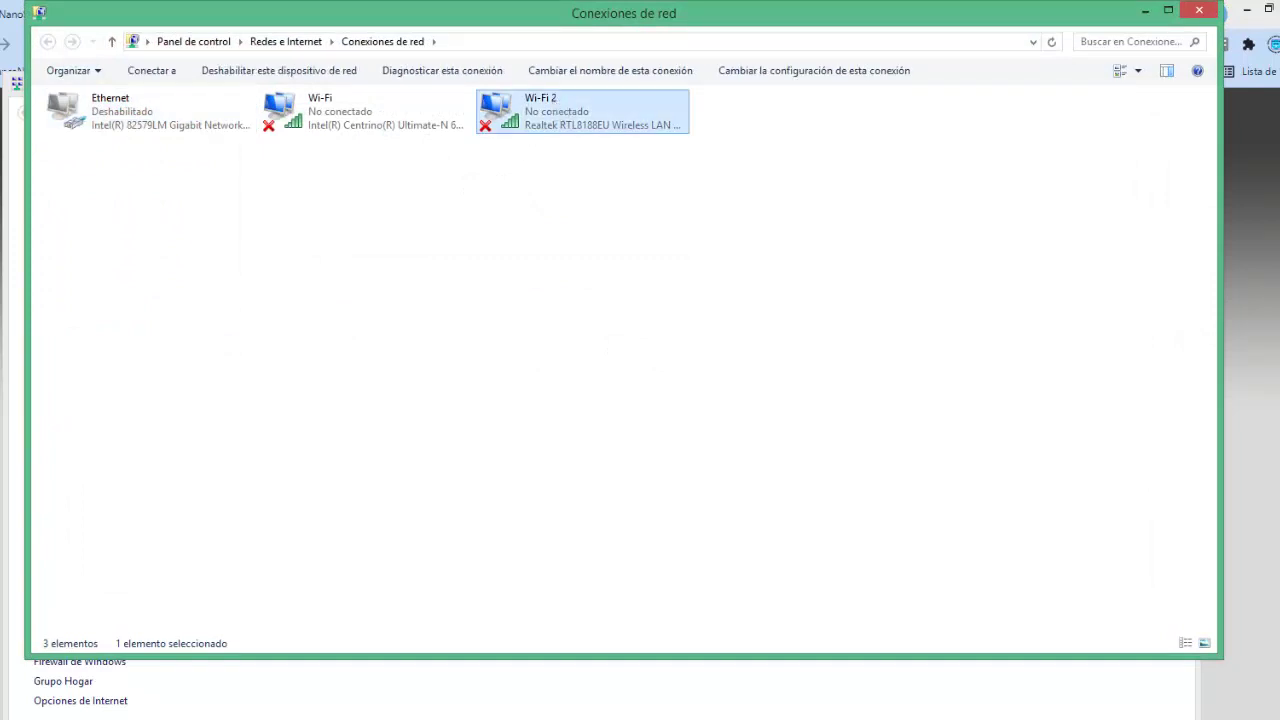
Connect to the Comunicaciones wireless network with automatic connection enabled.
{"action": "left_click", "coordinate": [151, 70]}
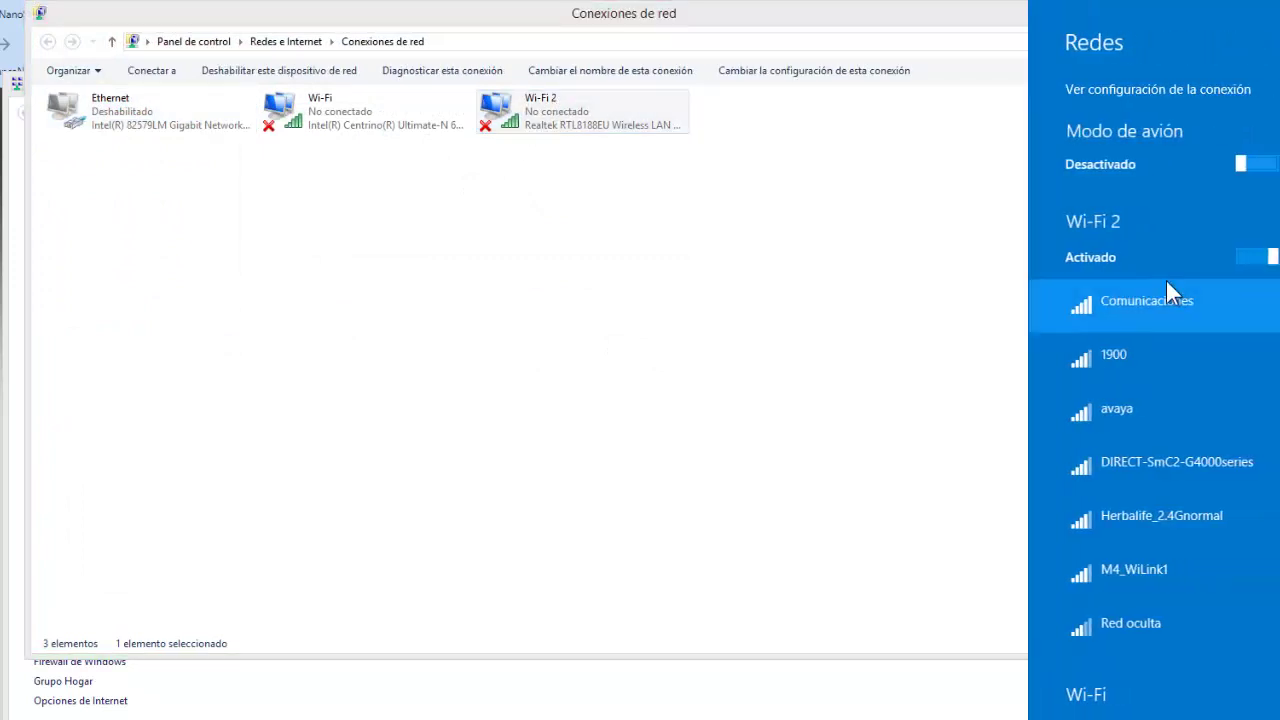
{"action": "left_click", "coordinate": [1128, 305]}
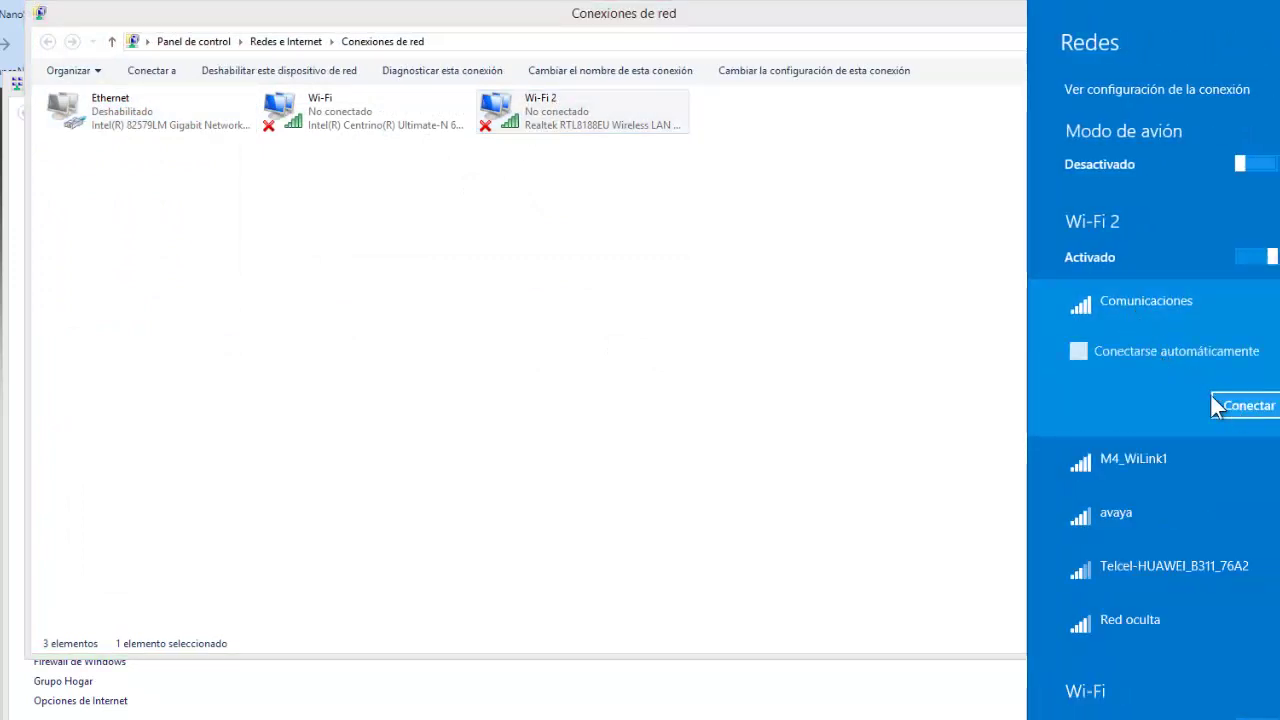
{"action": "left_click", "coordinate": [1194, 366]}
{"action": "left_click", "coordinate": [1243, 410]}
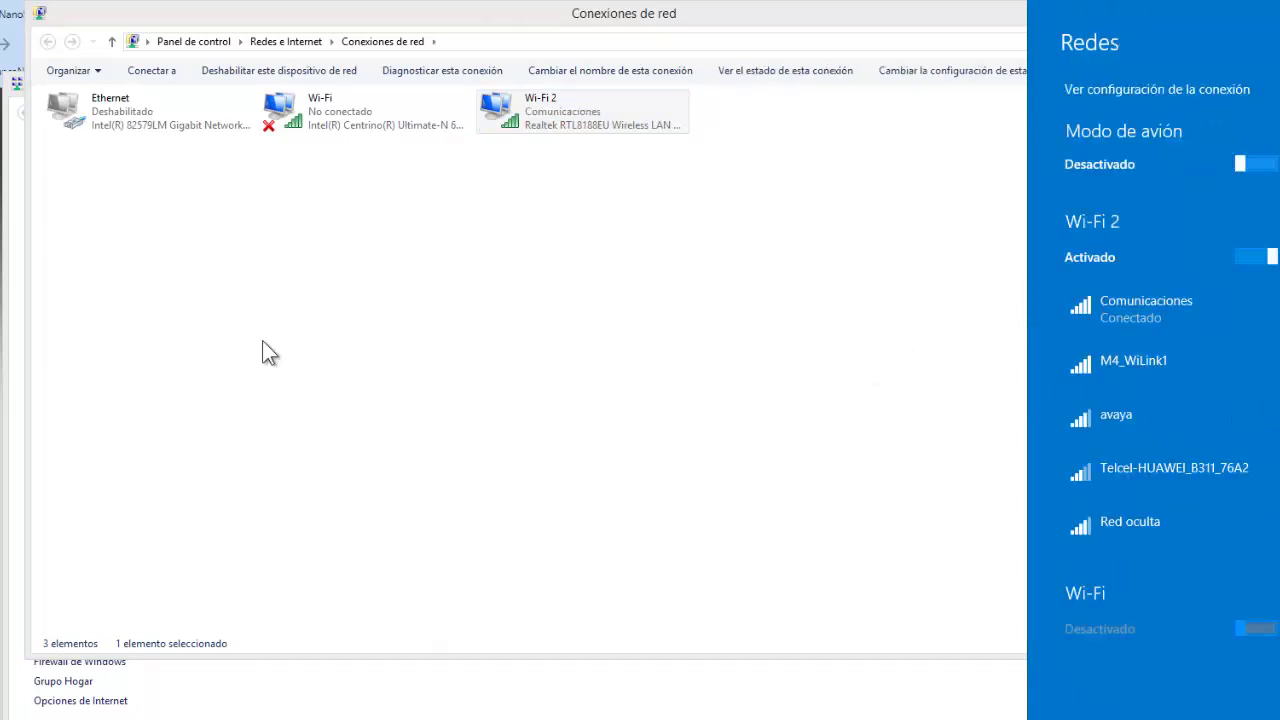
{"action": "left_click", "coordinate": [110, 110]}
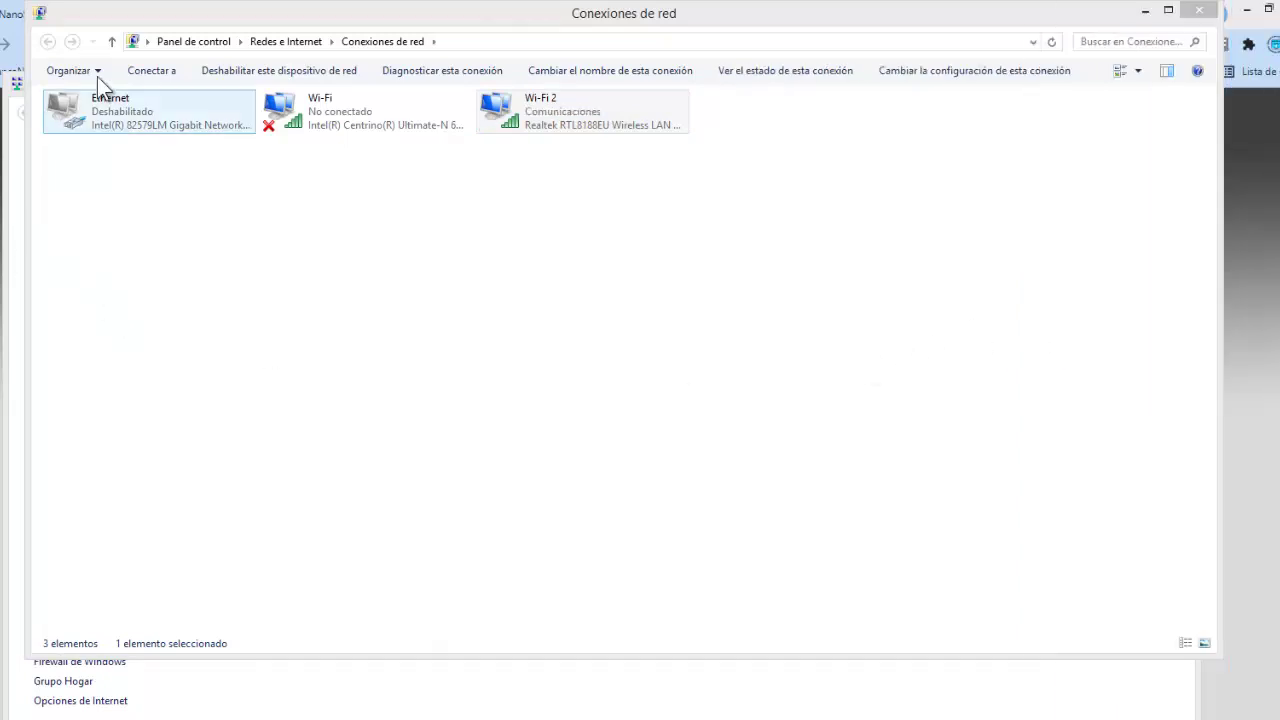
Close Network Connections and open the Ubiquiti downloads page for the NanoStation locoM5.
{"action": "left_click", "coordinate": [1199, 10]}
{"action": "left_click", "coordinate": [187, 14]}
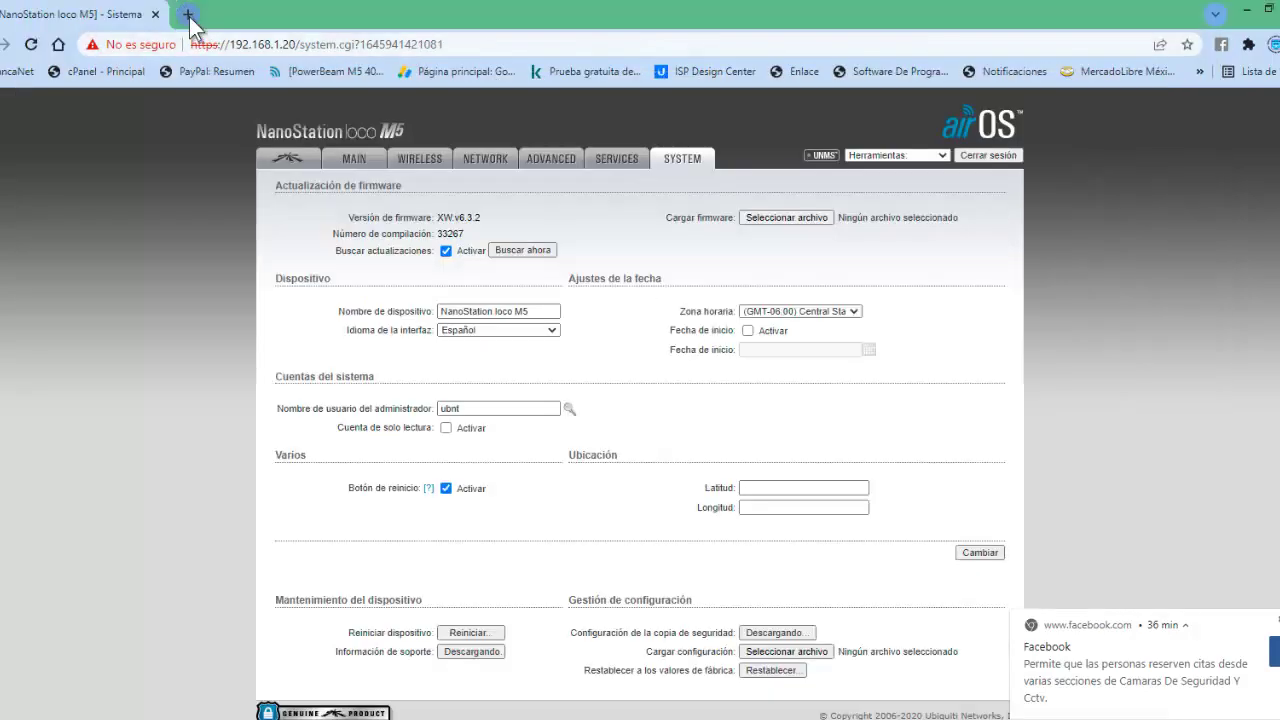
{"action": "left_click", "coordinate": [226, 402]}
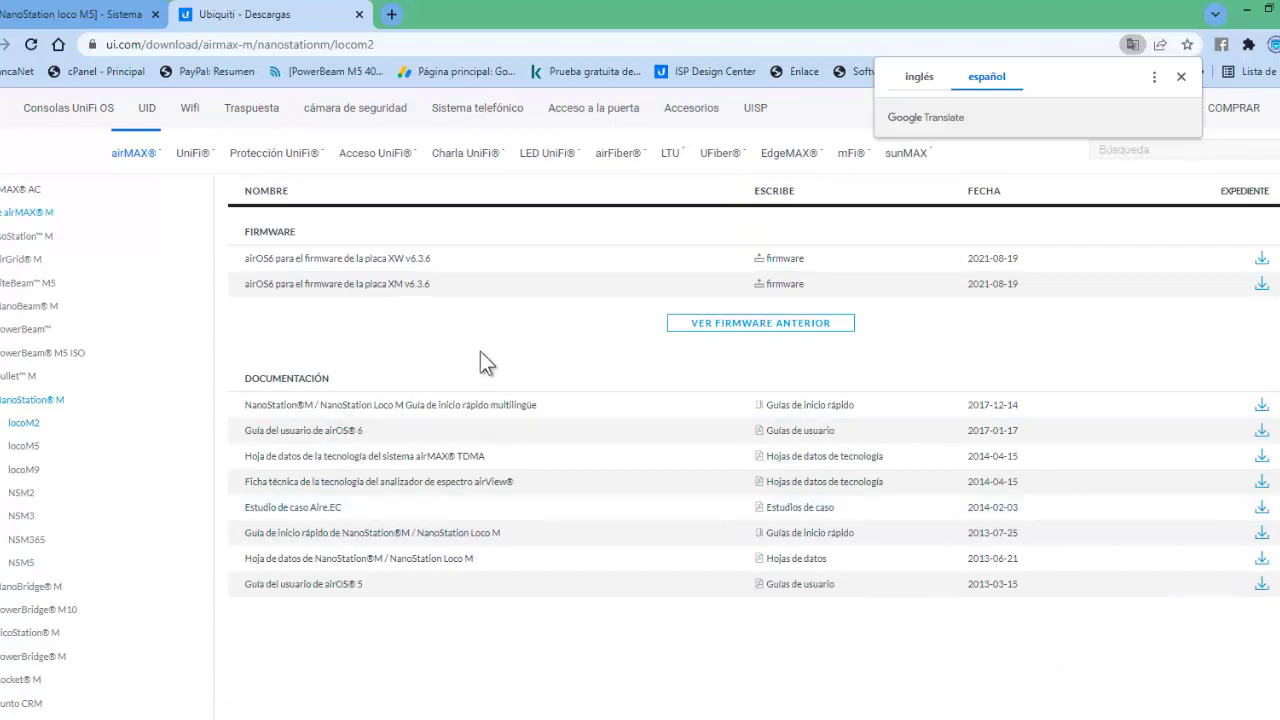
{"action": "left_click", "coordinate": [110, 445]}
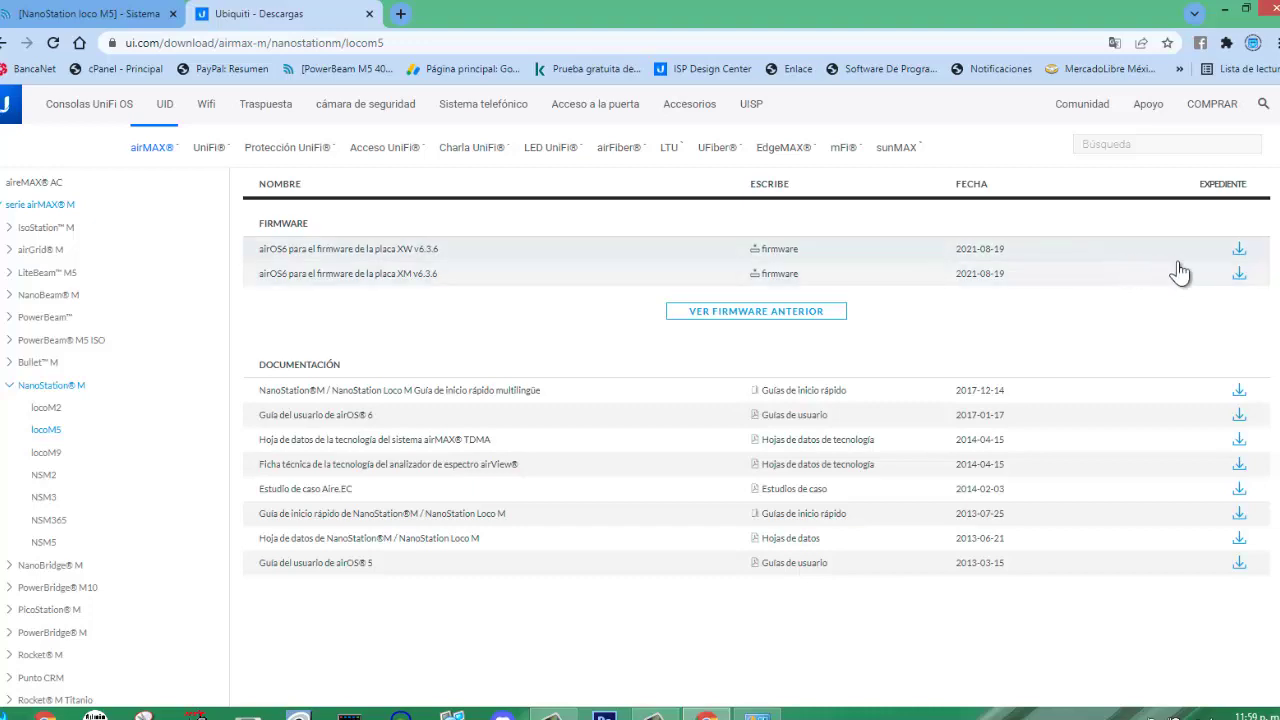
Download the airOS6 XW v6.3.6 firmware, accepting the licence agreement.
{"action": "left_click", "coordinate": [1239, 251]}
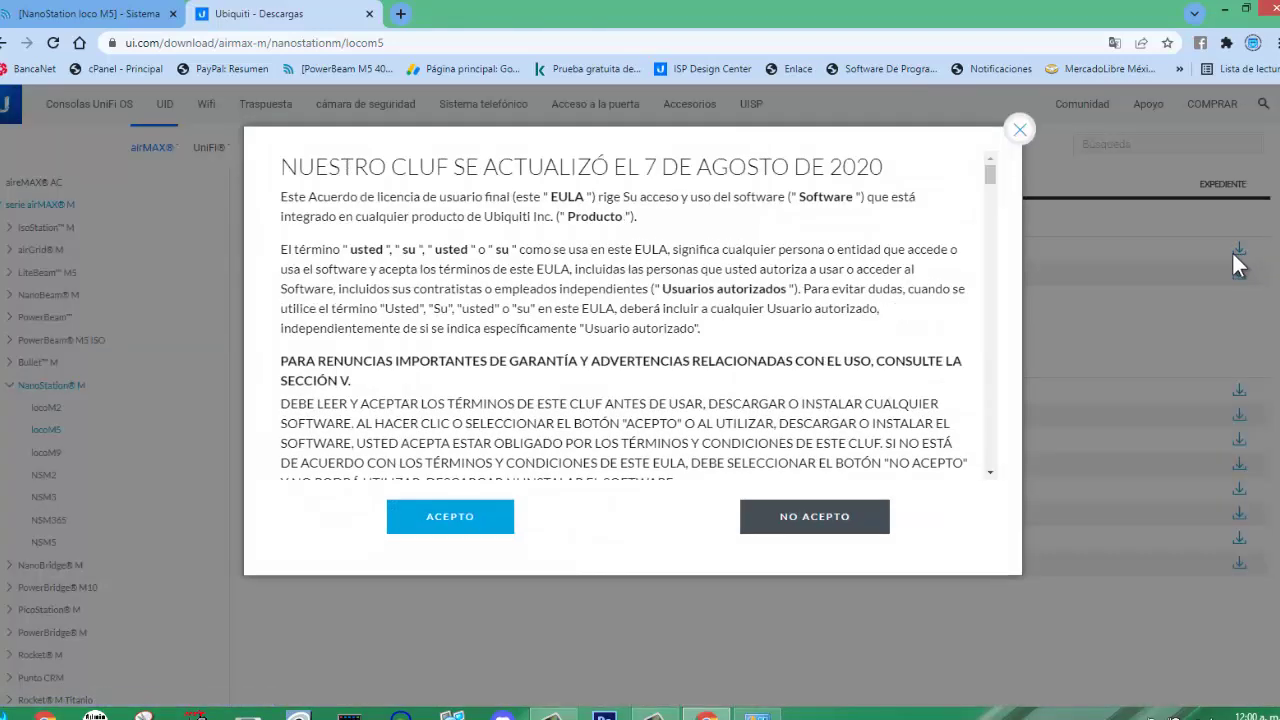
{"action": "left_click", "coordinate": [441, 520]}
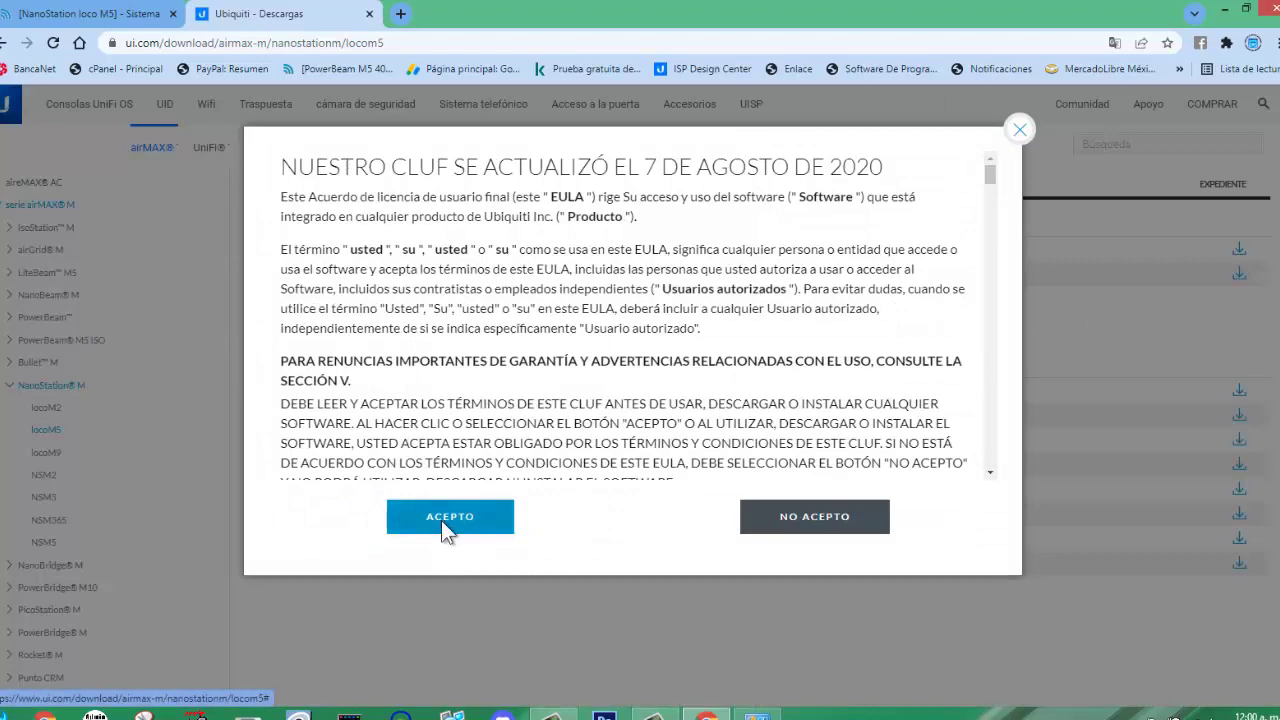
{"action": "left_click", "coordinate": [605, 200]}
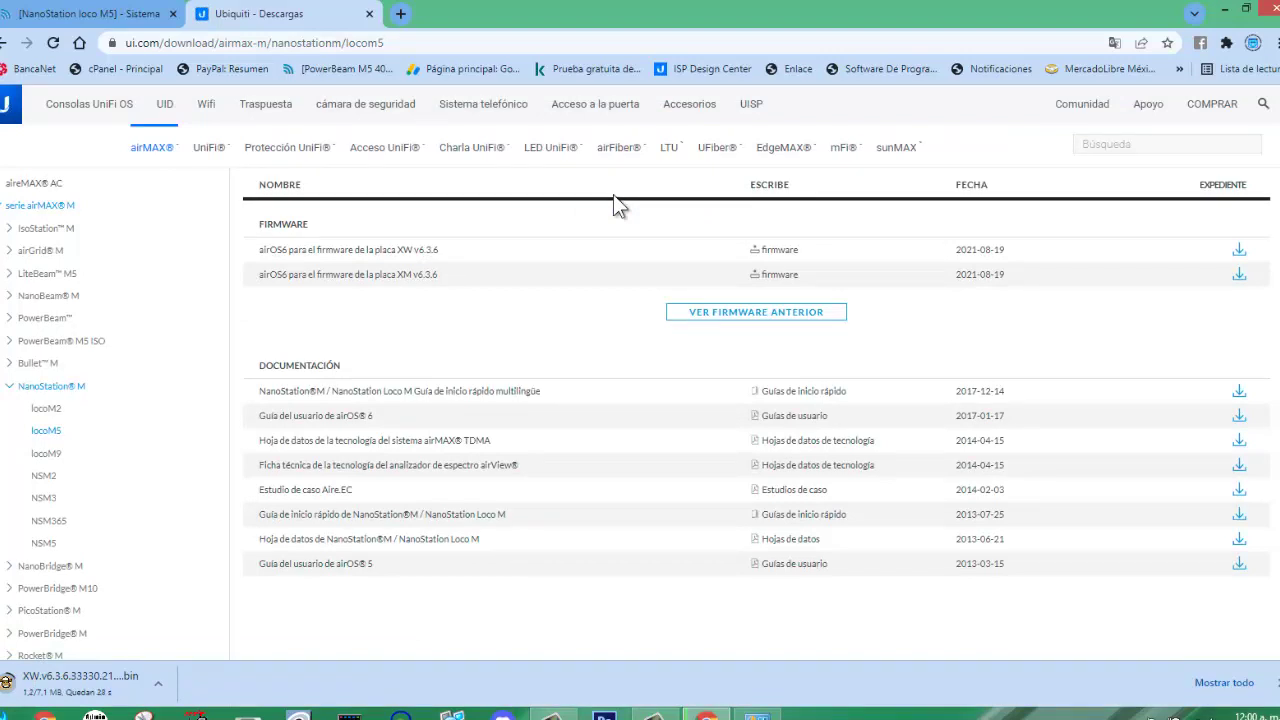
{"action": "left_click", "coordinate": [163, 690]}
Copy the downloaded XW firmware out of Downloads, close the folder and minimize Chrome.
{"action": "left_click", "coordinate": [214, 626]}
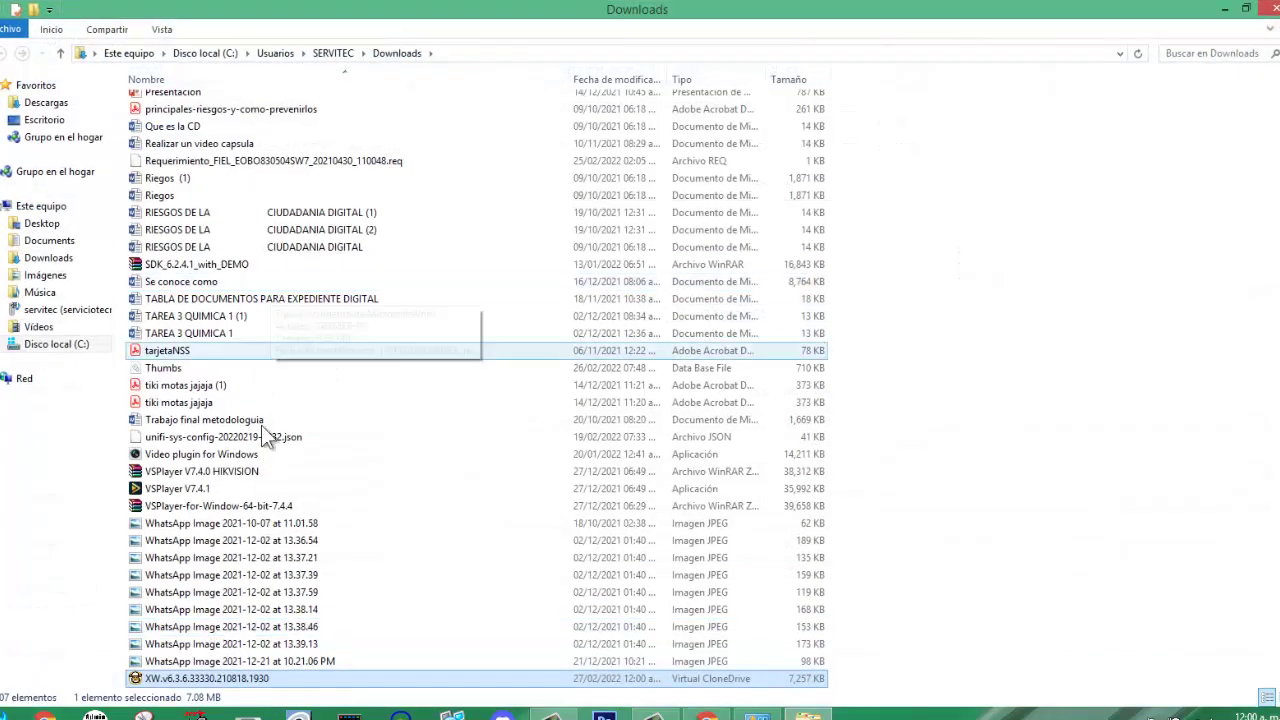
{"action": "left_click_drag", "start_coordinate": [206, 678], "coordinate": [55, 121]}
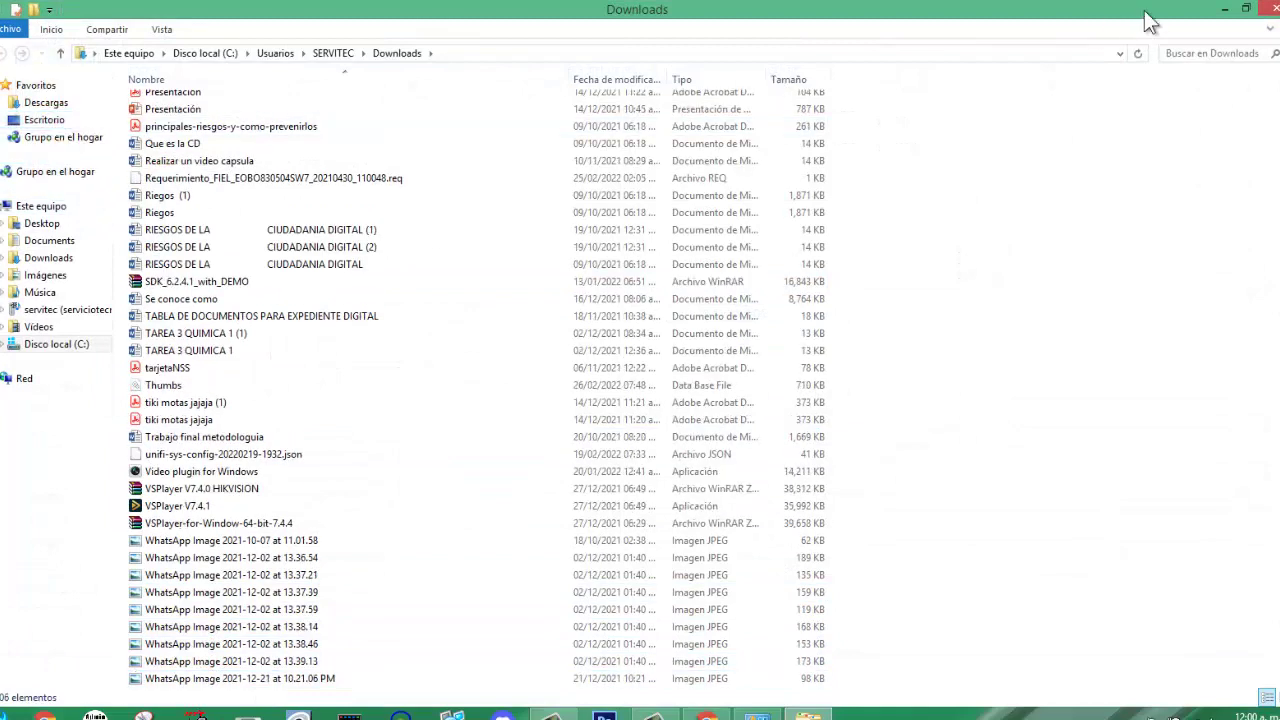
{"action": "left_click", "coordinate": [1266, 9]}
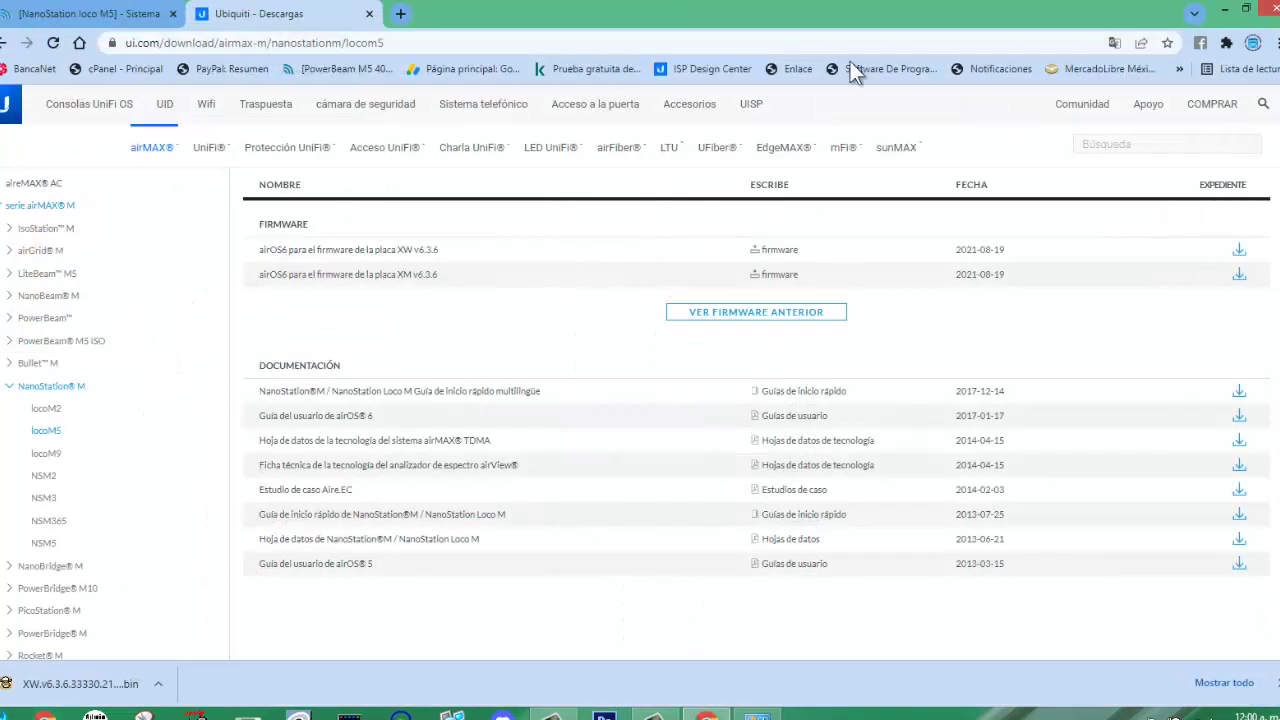
{"action": "left_click", "coordinate": [1230, 12]}
In Network Connections, disable the Wi-Fi 2 adapter and enable the Ethernet adapter.
{"action": "left_click", "coordinate": [82, 190]}
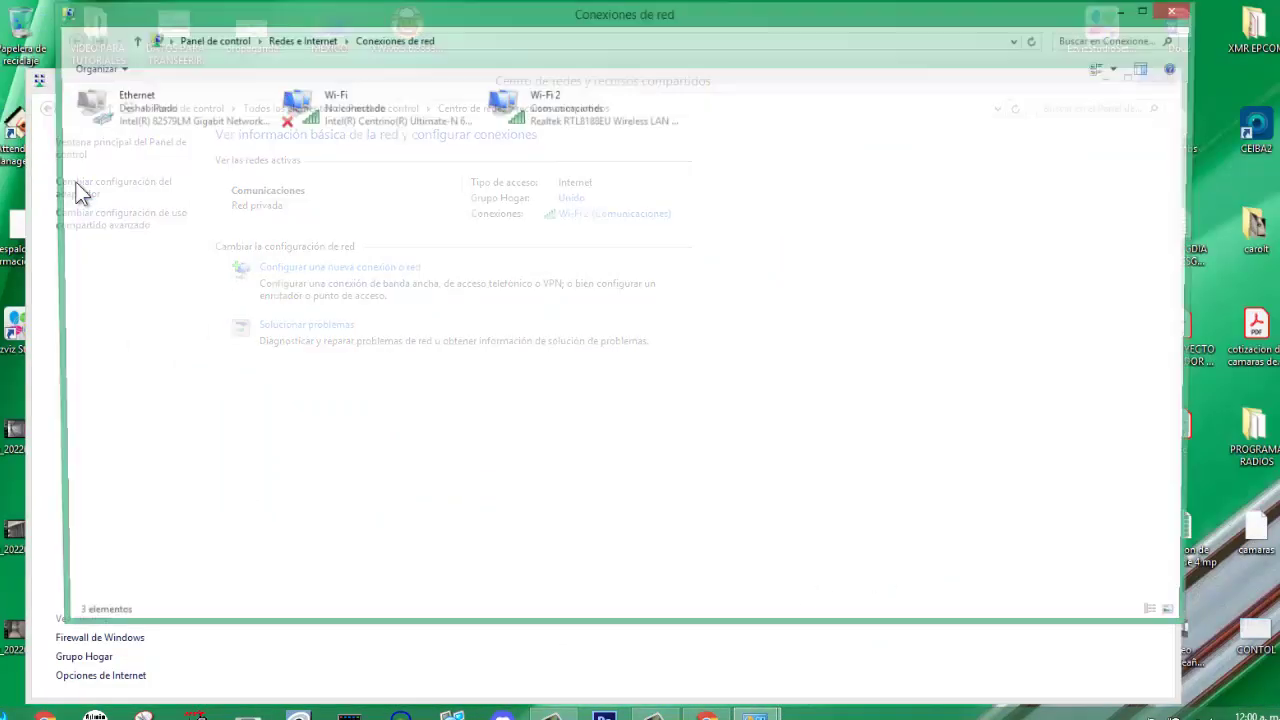
{"action": "left_click", "coordinate": [190, 108]}
{"action": "left_click", "coordinate": [560, 102]}
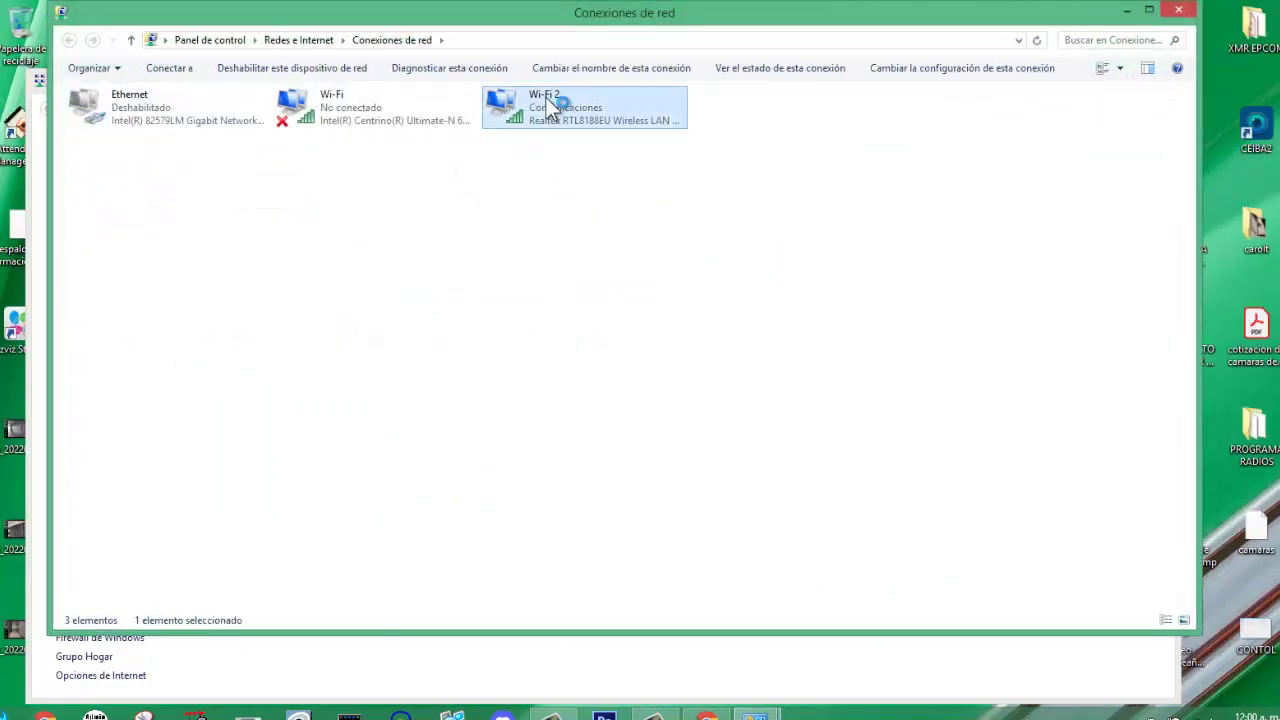
{"action": "right_click", "coordinate": [551, 108]}
{"action": "left_click", "coordinate": [580, 108]}
{"action": "right_click", "coordinate": [168, 112]}
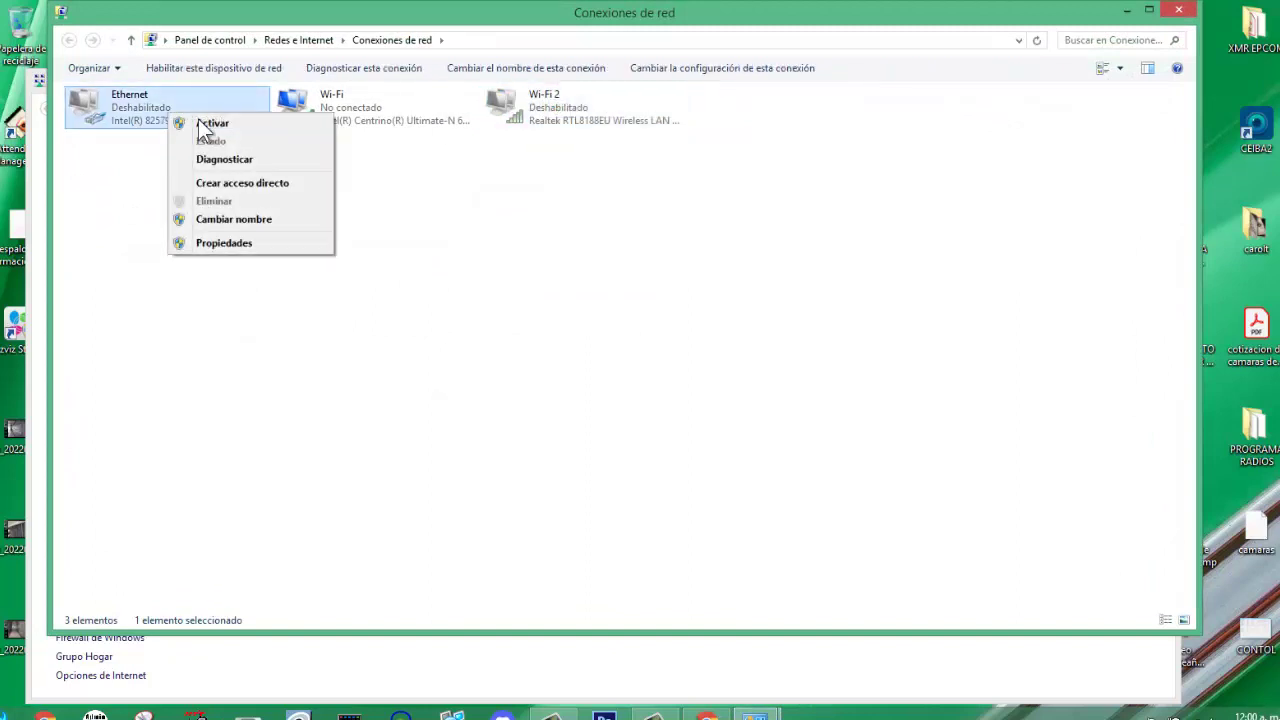
{"action": "left_click", "coordinate": [210, 123]}
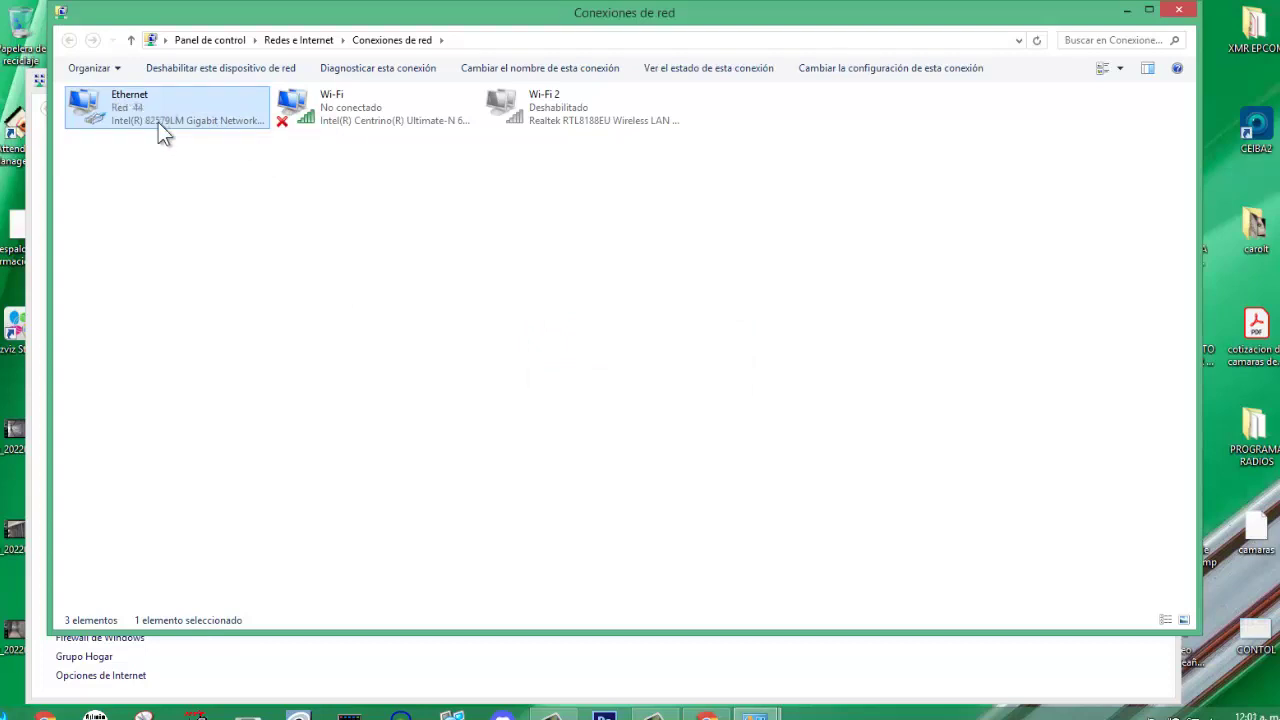
Close the network windows and return to the NanoStation airOS tab in Chrome.
{"action": "left_click", "coordinate": [1127, 10]}
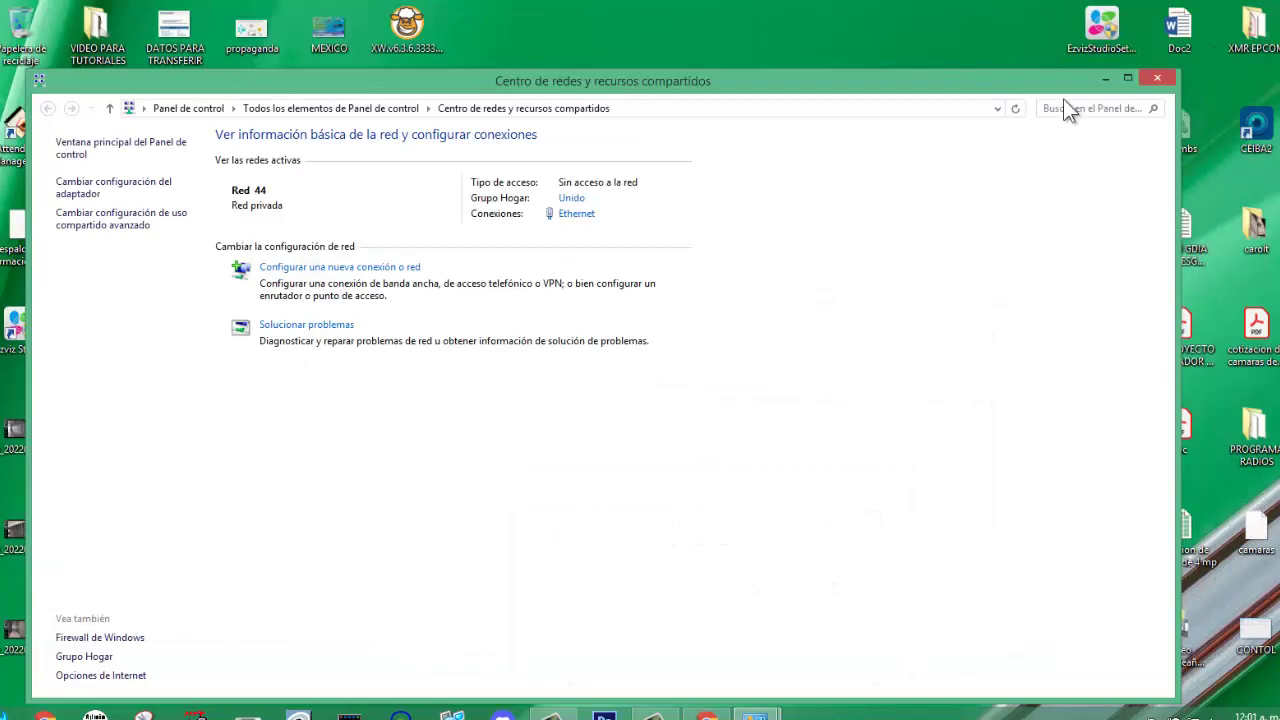
{"action": "left_click", "coordinate": [1106, 79]}
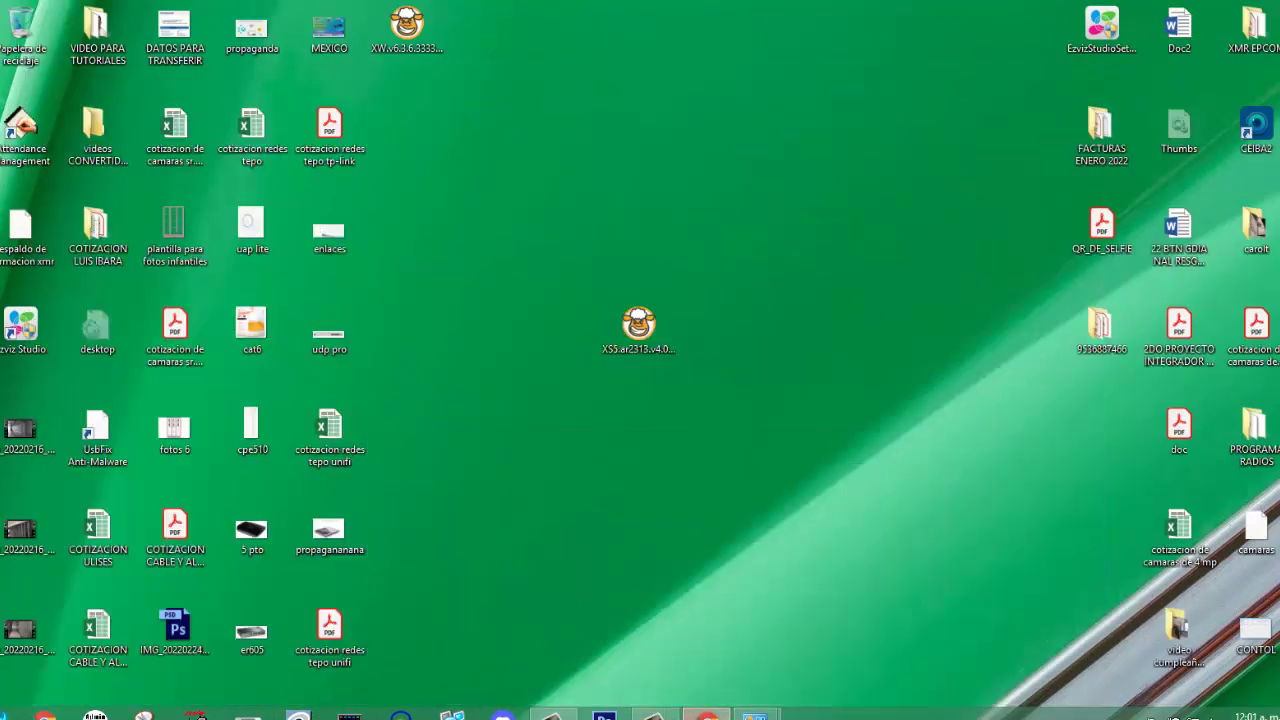
{"action": "left_click", "coordinate": [707, 716]}
{"action": "left_click", "coordinate": [45, 13]}
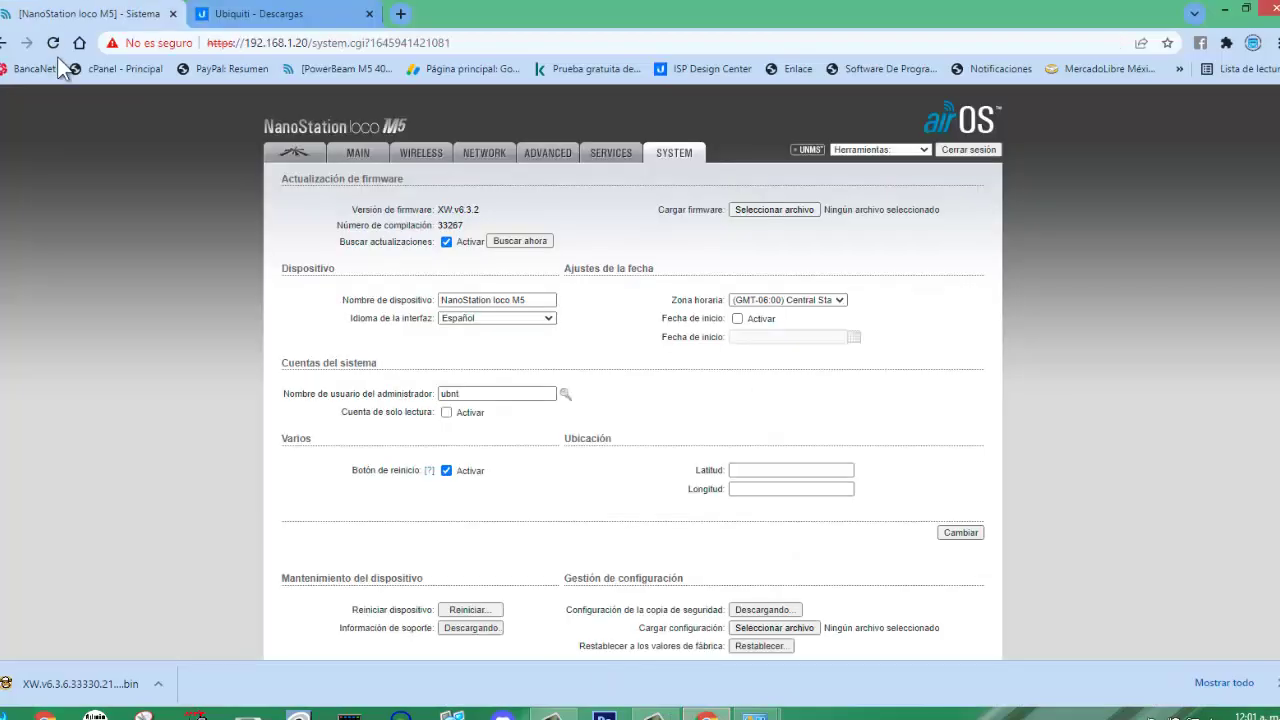
Reload the airOS page and go back to the SYSTEM settings page.
{"action": "left_click", "coordinate": [55, 43]}
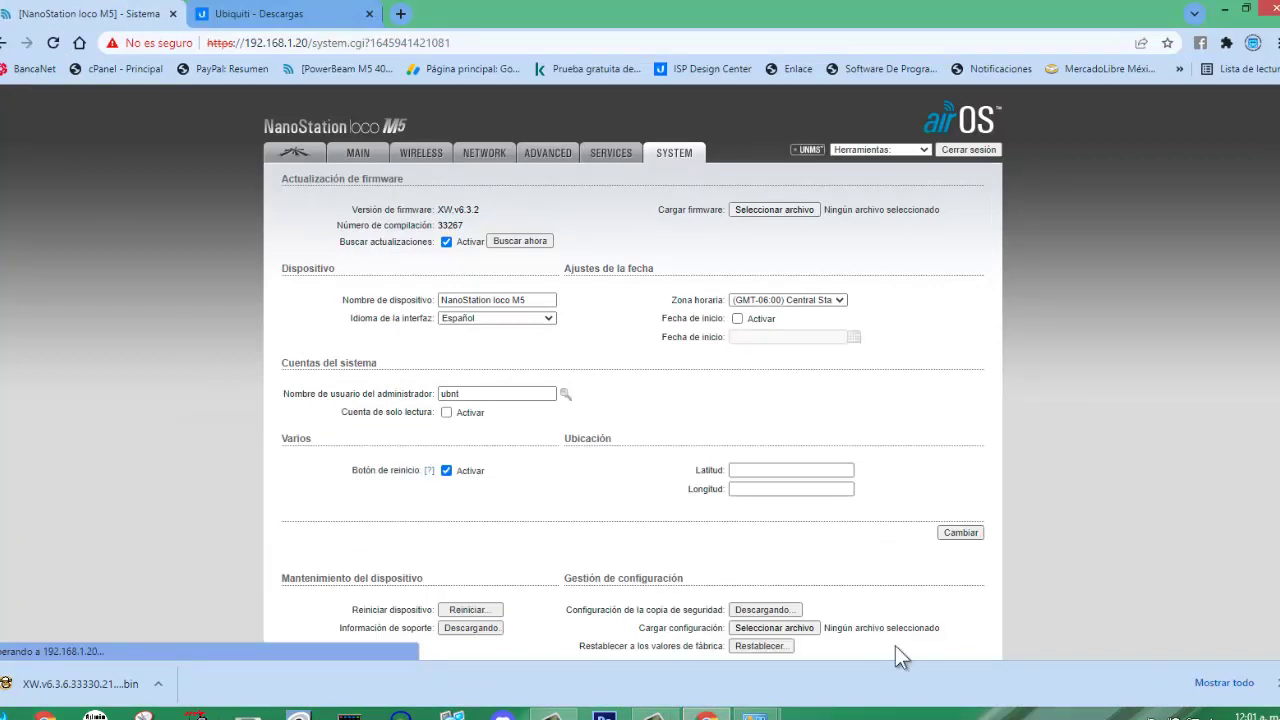
{"action": "left_click", "coordinate": [1278, 683]}
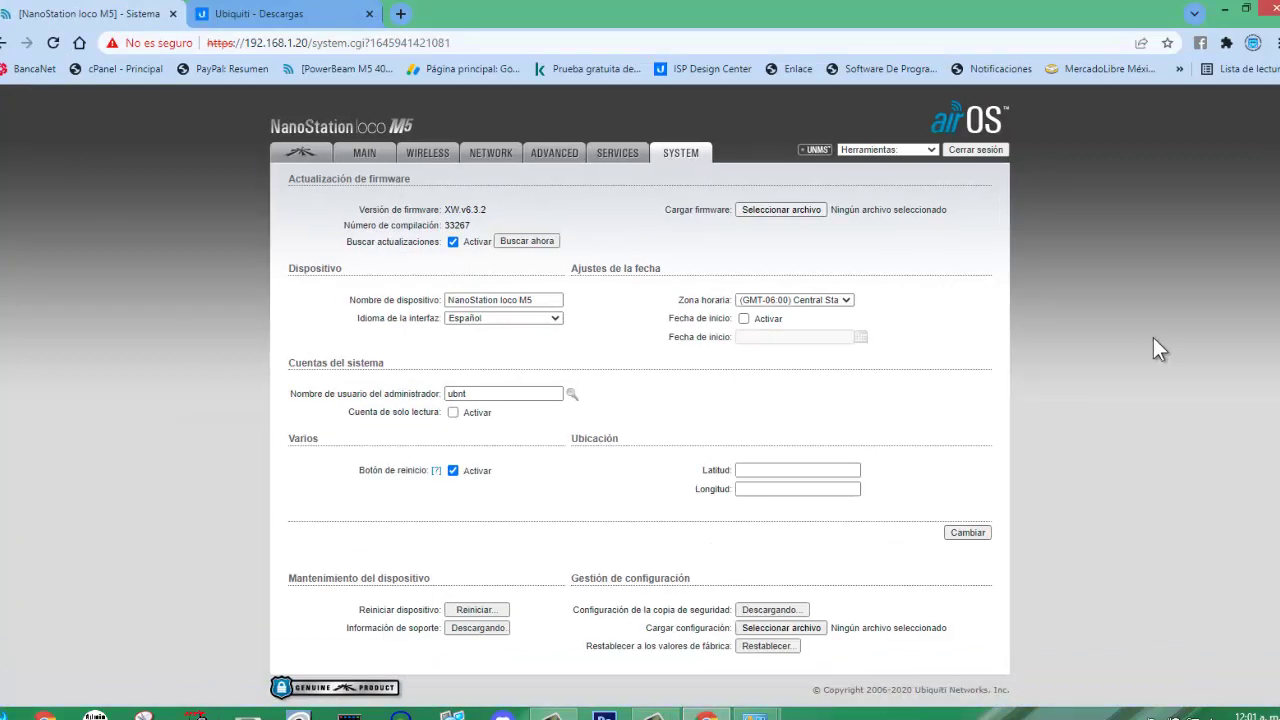
{"action": "left_click", "coordinate": [305, 153]}
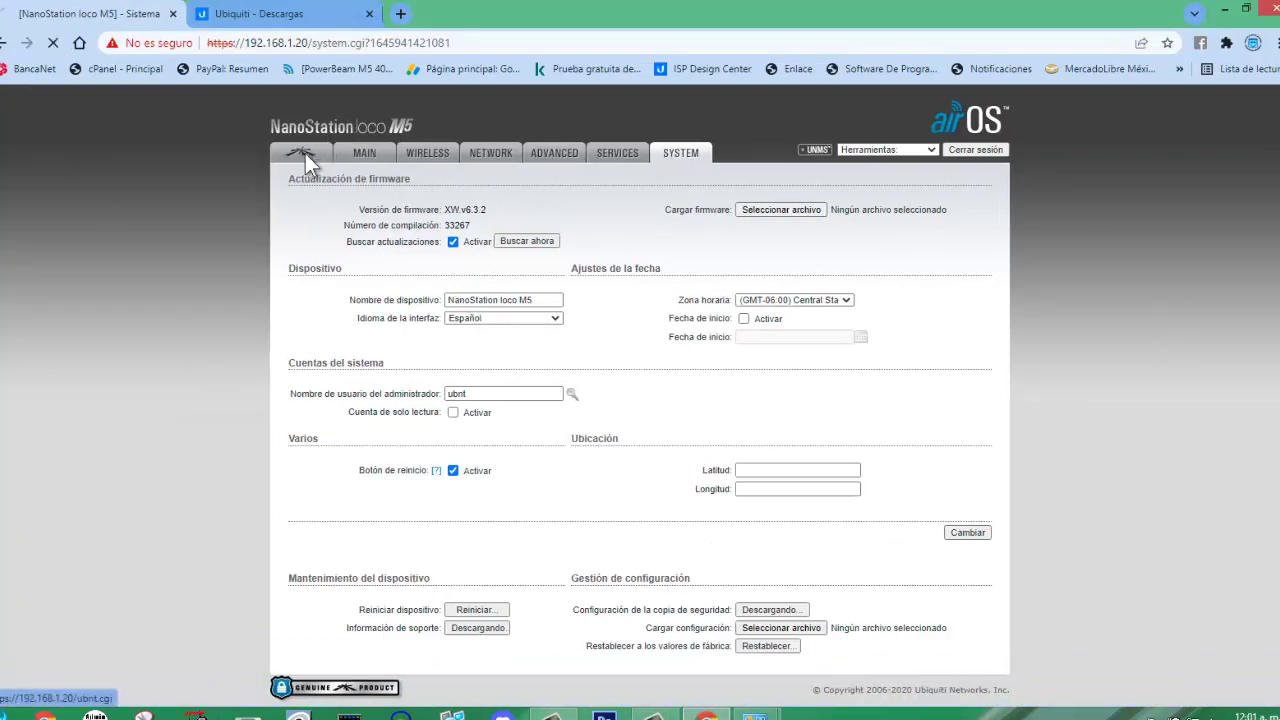
{"action": "left_click", "coordinate": [720, 158]}
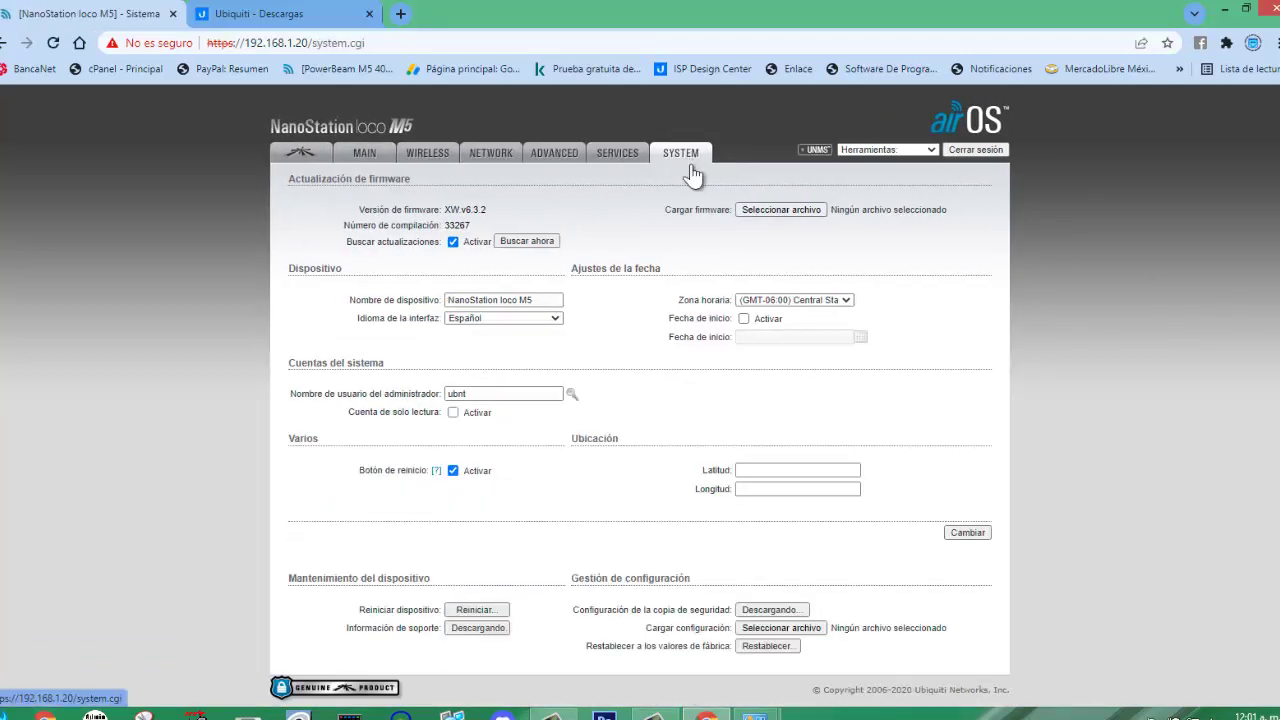
Choose the XW.v6.3.6.33330.210818.1930 firmware file for Cargar firmware.
{"action": "left_click", "coordinate": [759, 210]}
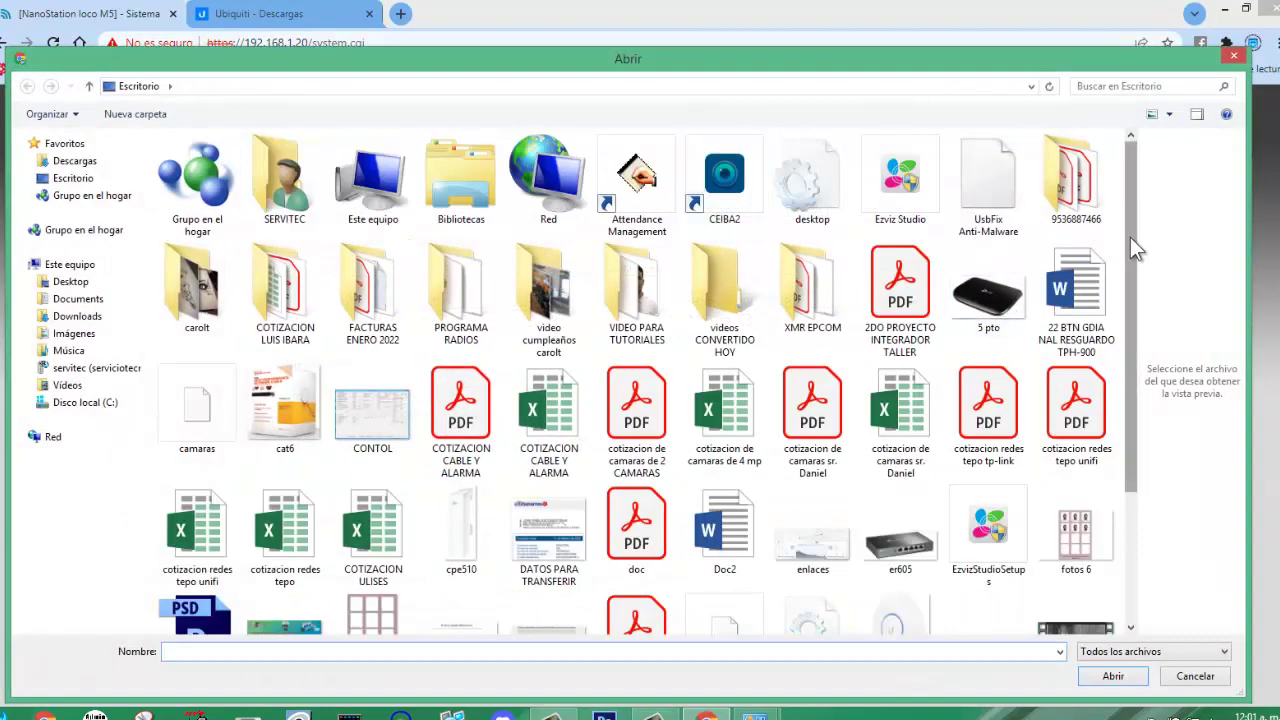
{"action": "left_click_drag", "start_coordinate": [1130, 237], "coordinate": [1122, 350]}
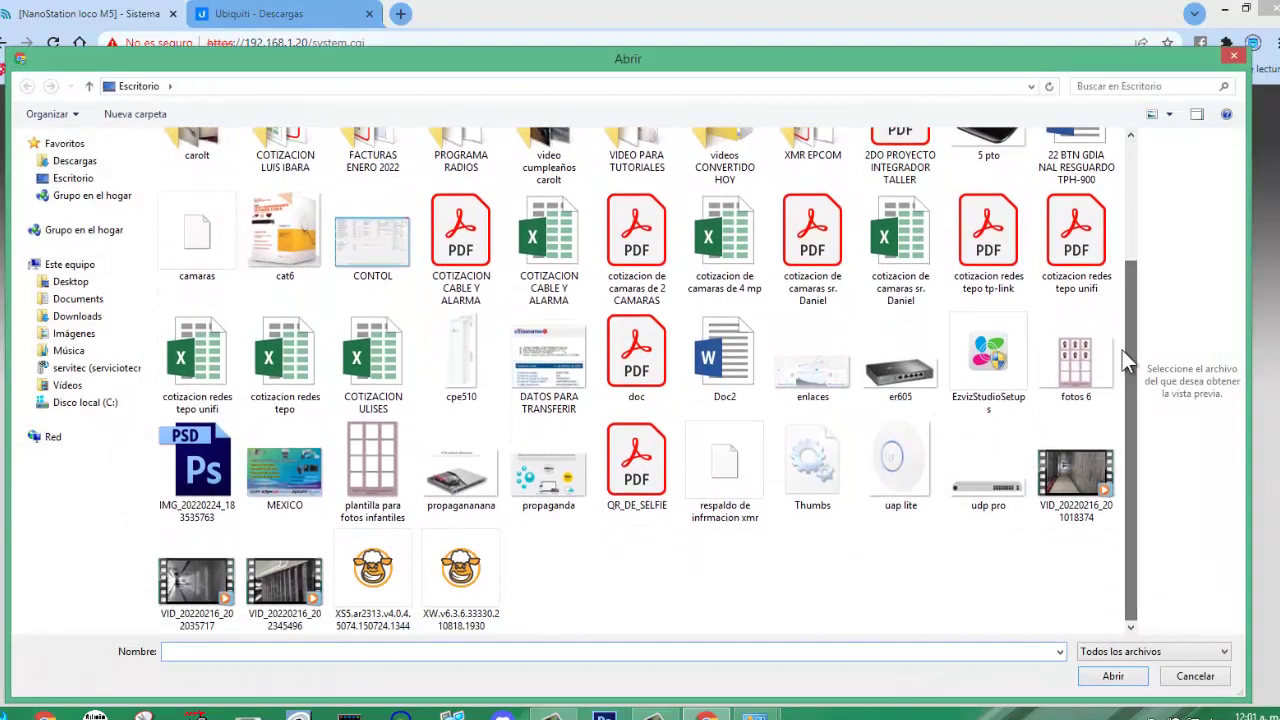
{"action": "left_click", "coordinate": [470, 574]}
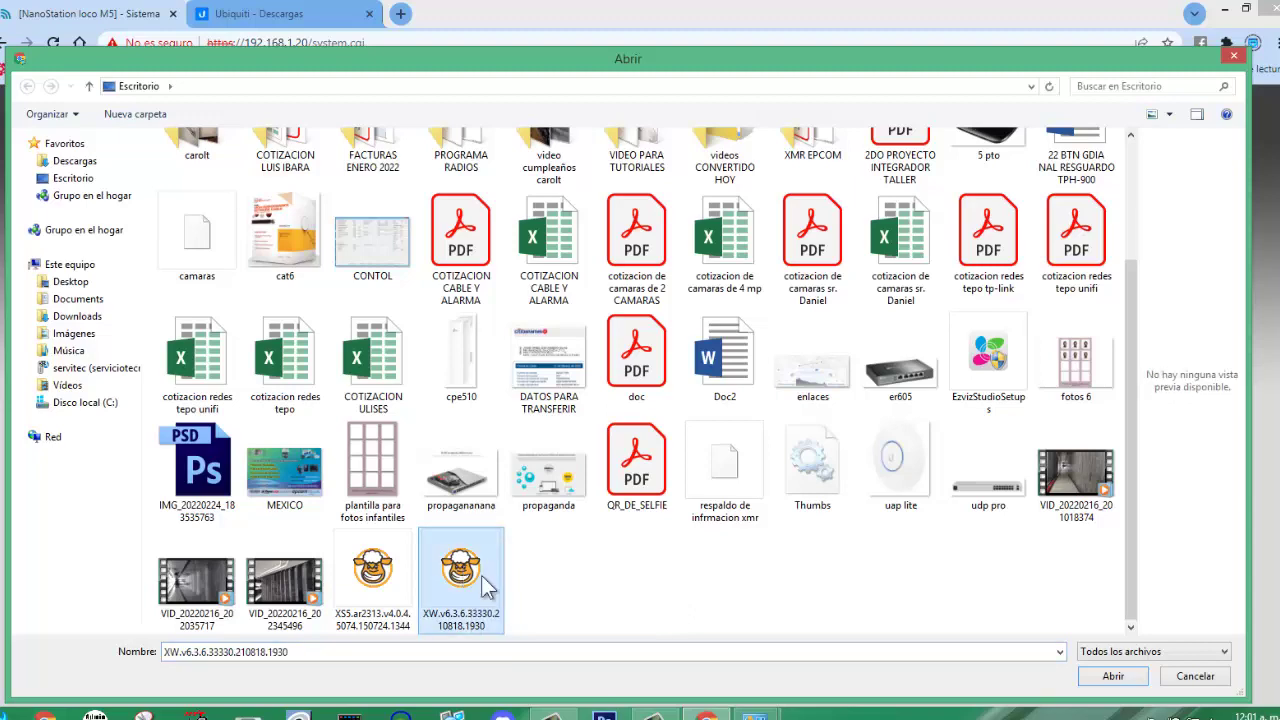
{"action": "left_click", "coordinate": [1113, 676]}
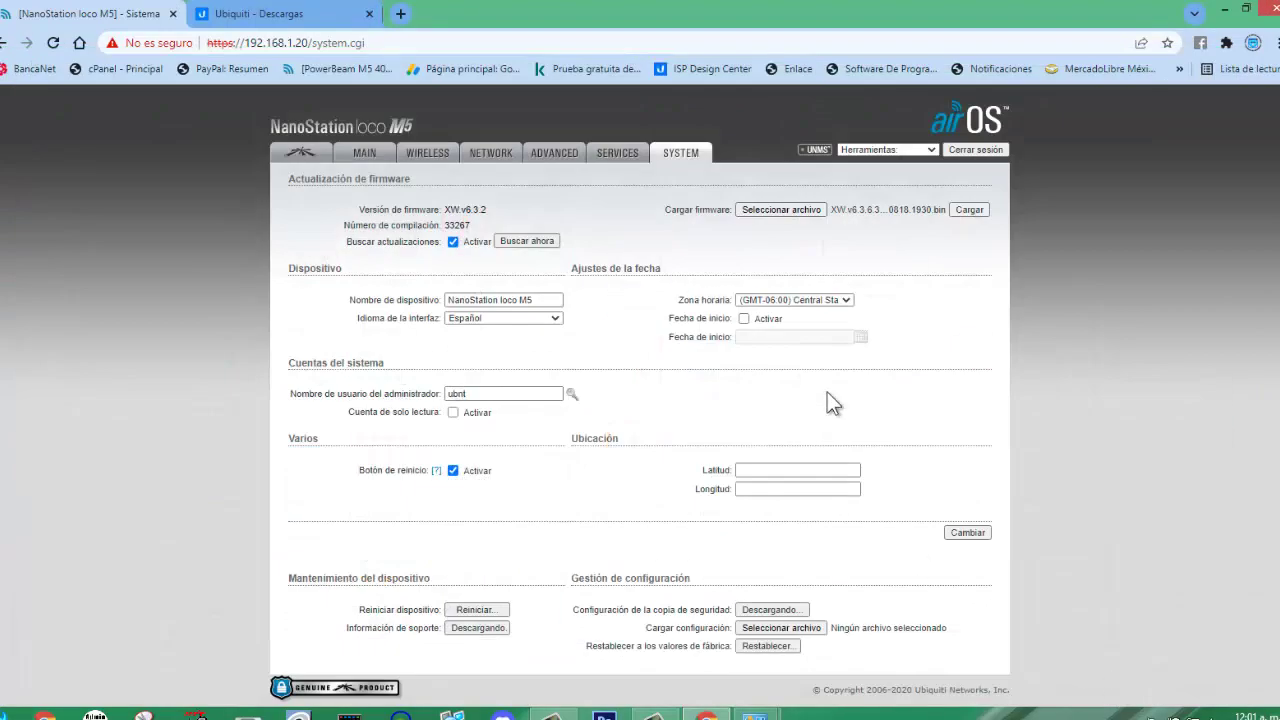
Upload the XW.v6.3.6 firmware, run Actualizar and wait until build 33330 is reported.
{"action": "left_click", "coordinate": [965, 210]}
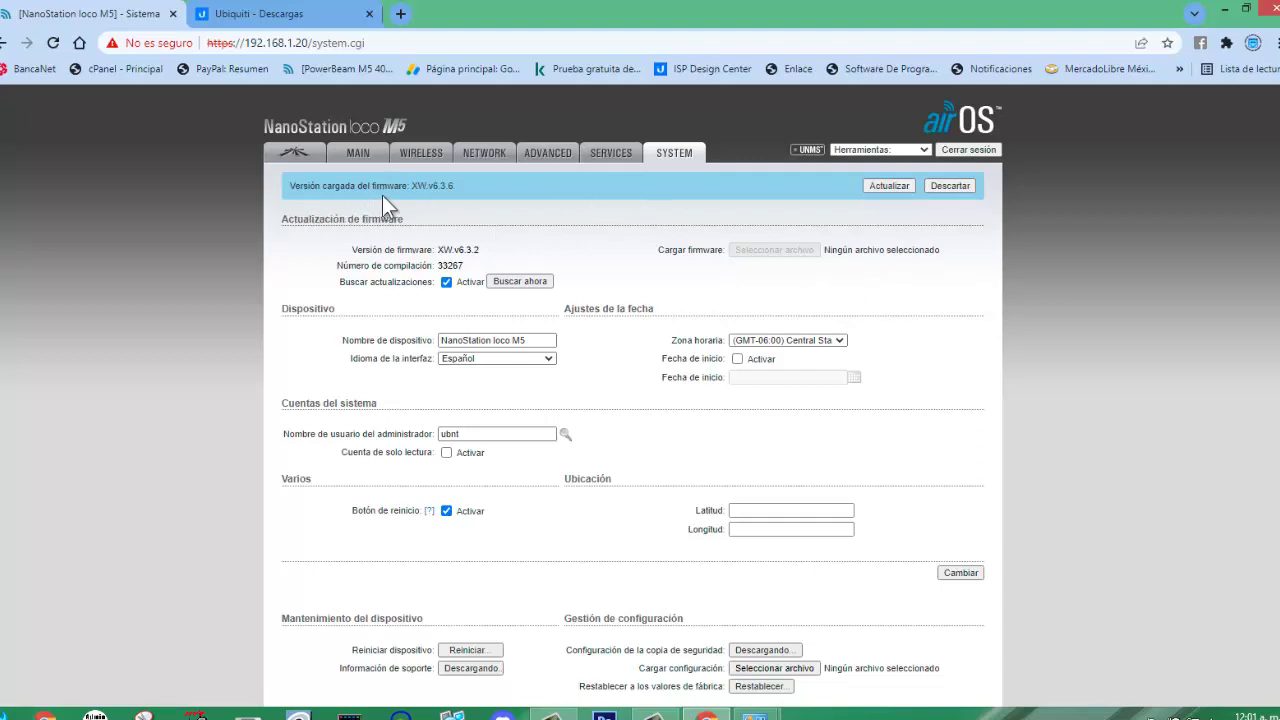
{"action": "left_click", "coordinate": [889, 186]}
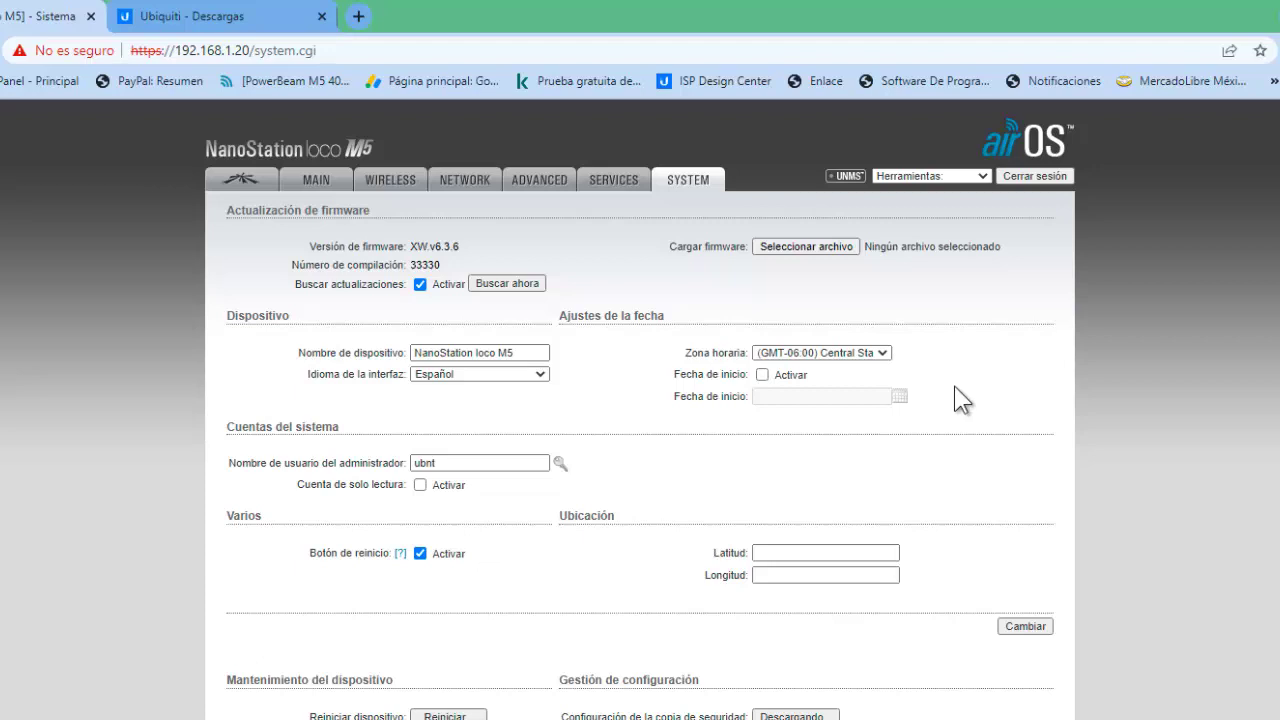
Look over the airOS SERVICES settings page.
{"action": "left_click", "coordinate": [608, 185]}
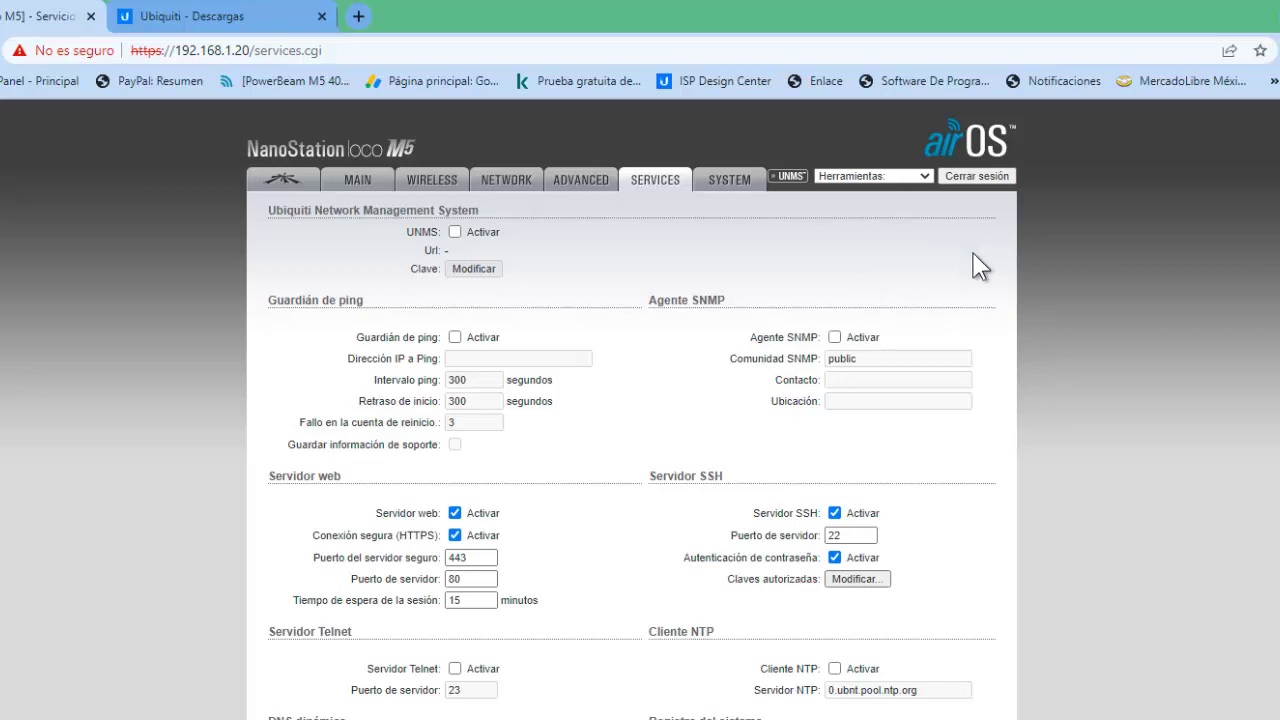
{"action": "scroll", "coordinate": [960, 300], "scroll_direction": "down", "scroll_amount": 3}
{"action": "scroll", "coordinate": [937, 345], "scroll_direction": "up", "scroll_amount": 3}
On the ADVANCED page, keep LAN0 speed at 10/100 Auto, then go to NETWORK.
{"action": "left_click", "coordinate": [575, 180]}
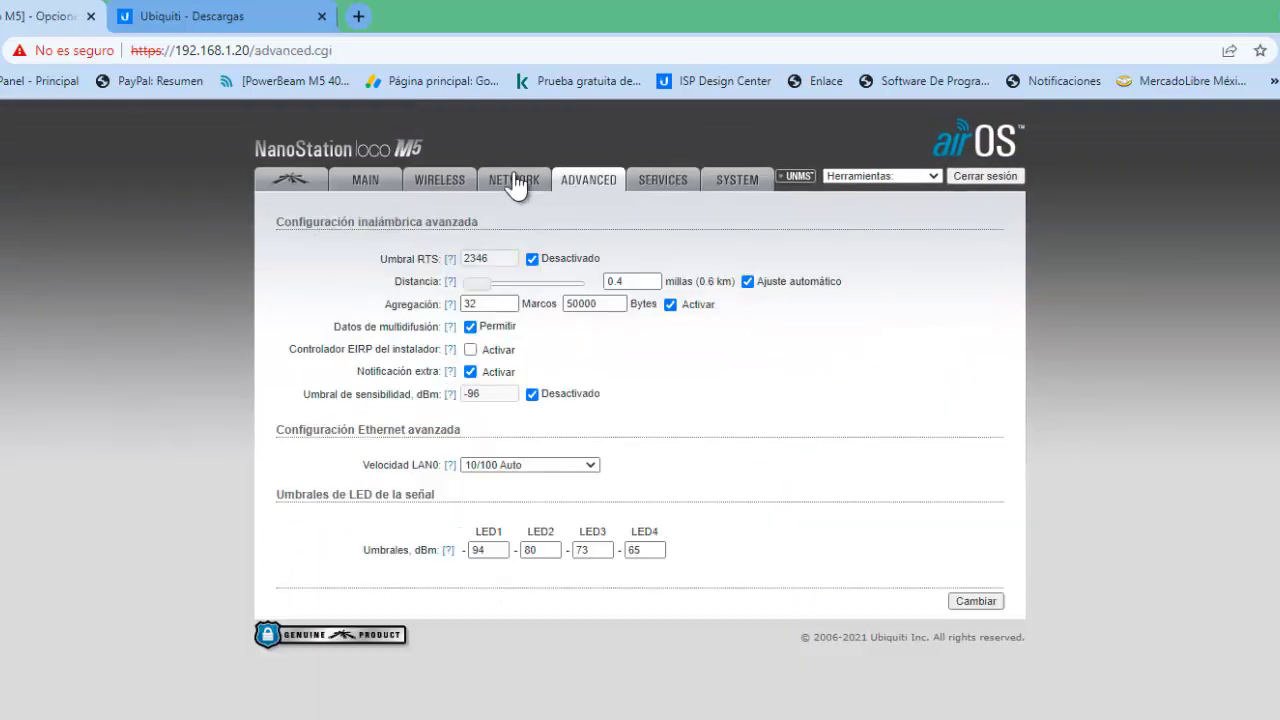
{"action": "left_click", "coordinate": [586, 465]}
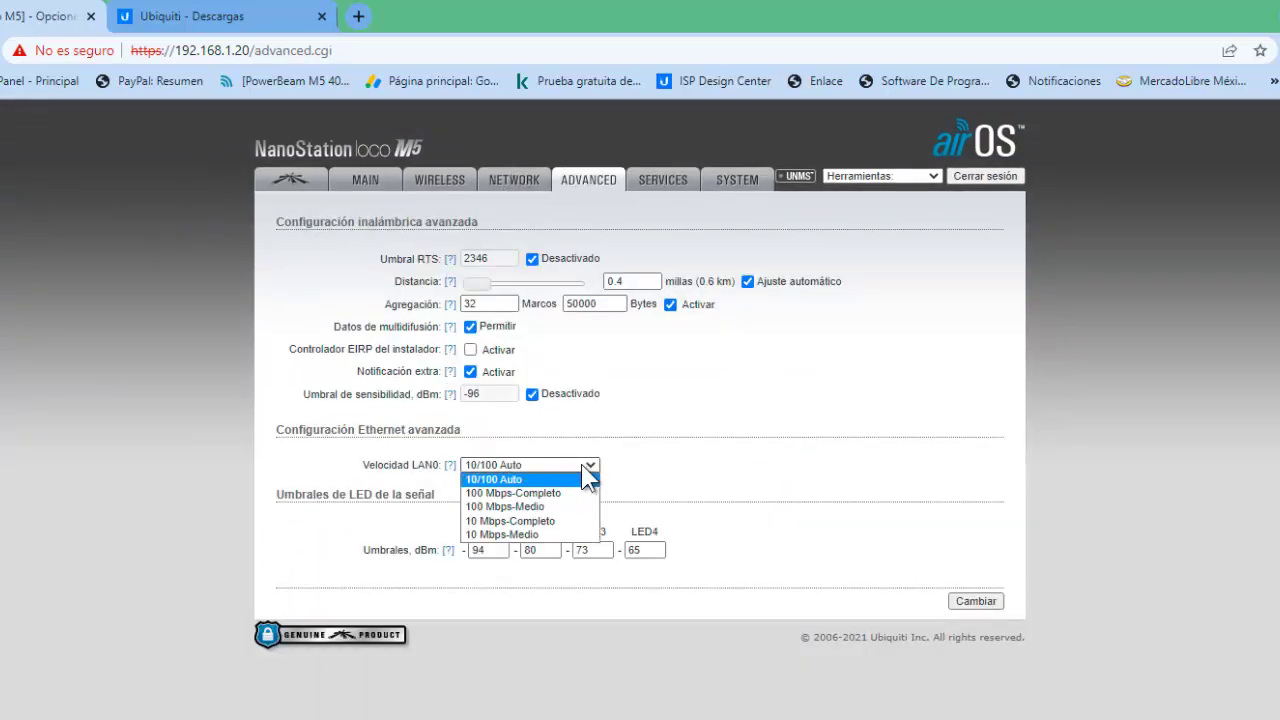
{"action": "left_click", "coordinate": [588, 478]}
{"action": "left_click", "coordinate": [502, 180]}
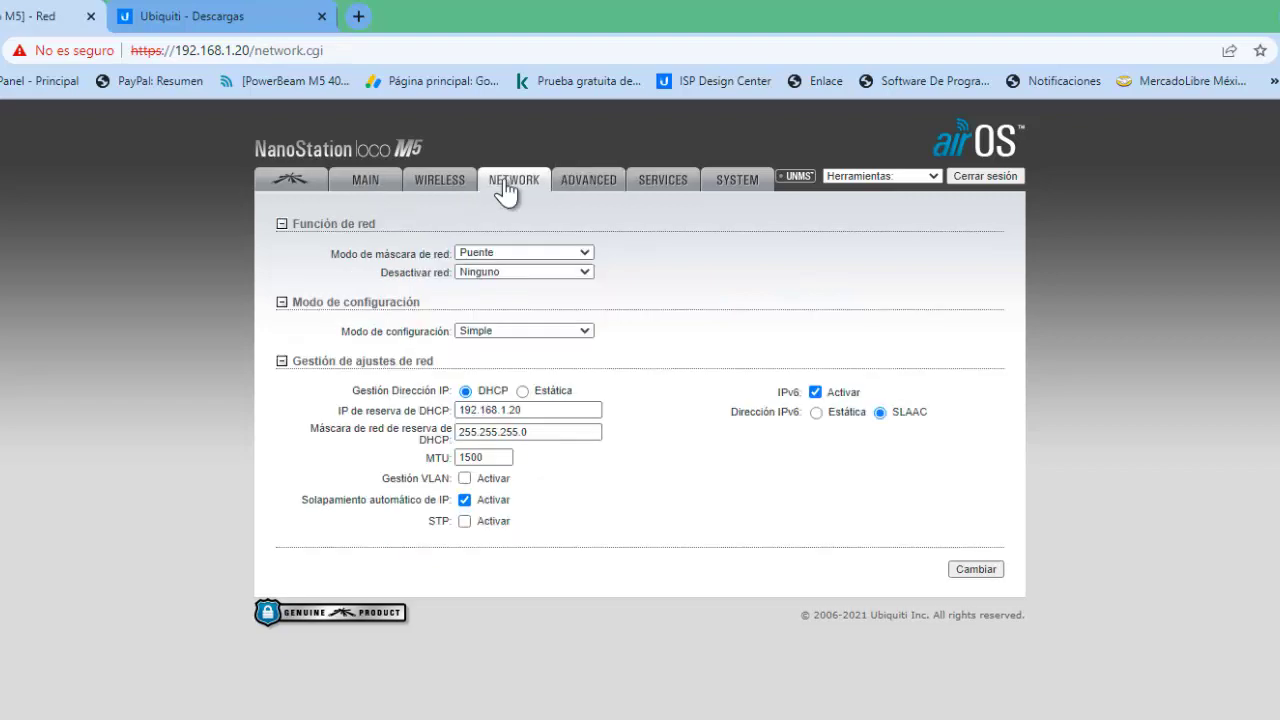